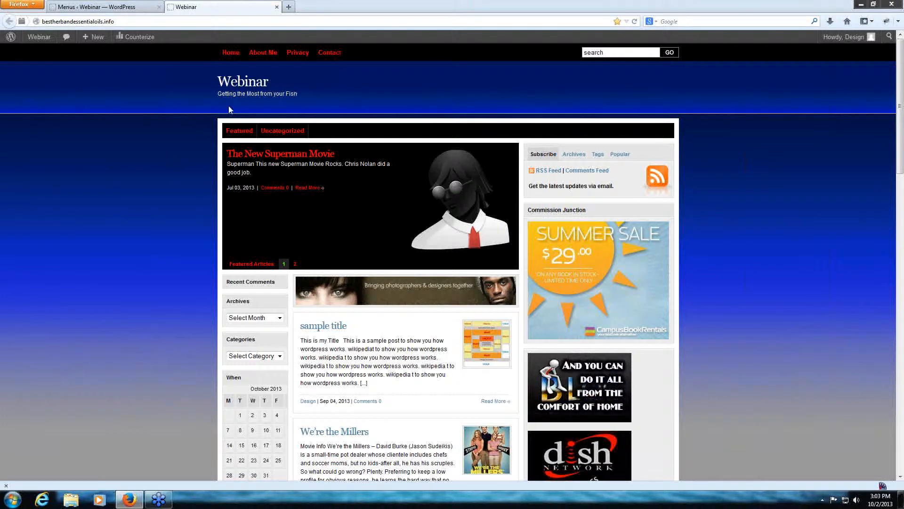
Go to the WordPress admin dashboard and open the Menus page under the Appearance settings
left_click(104, 6)
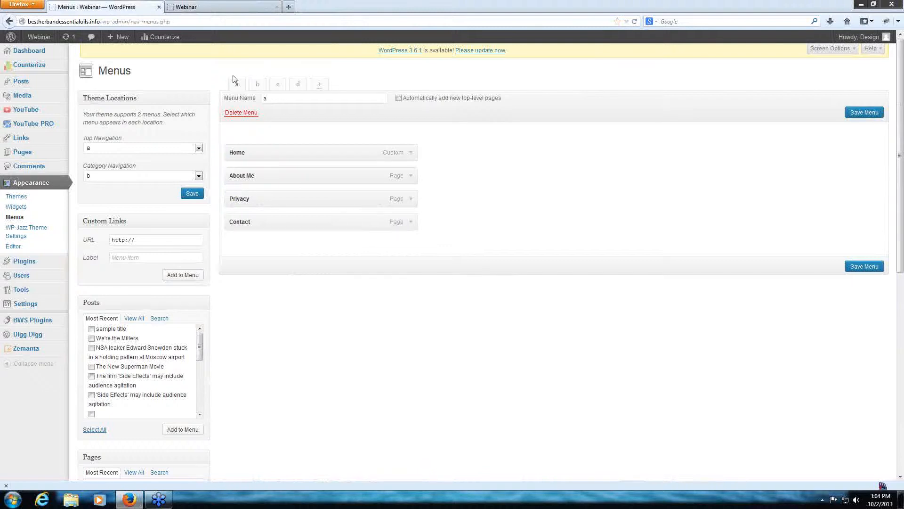
left_click(51, 56)
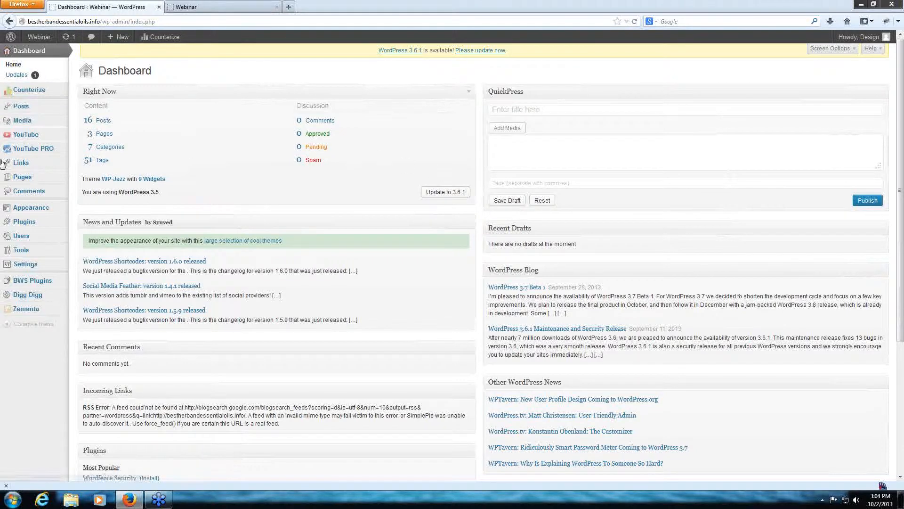
left_click(45, 209)
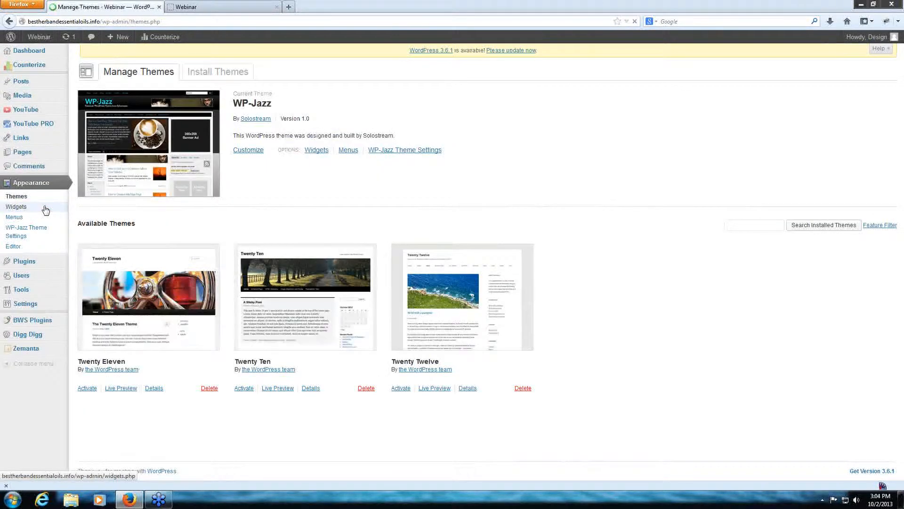
left_click(10, 219)
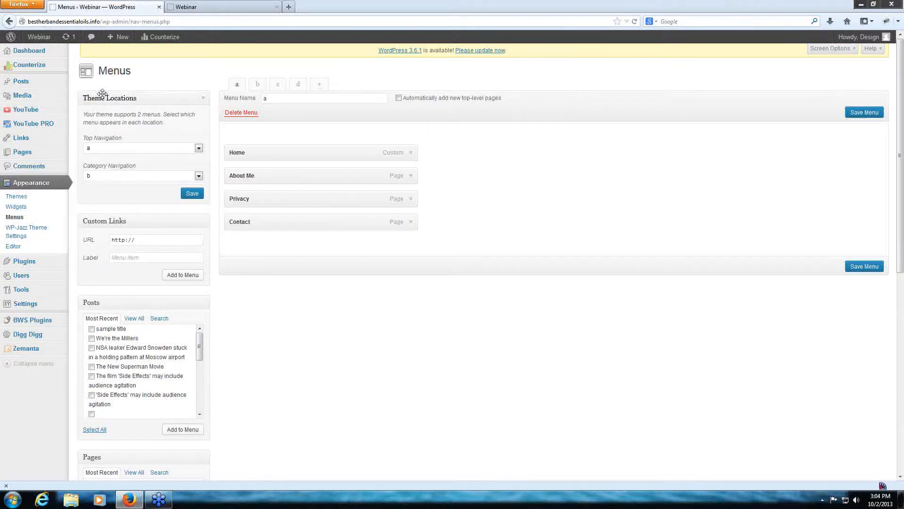
Compare the Top Navigation and Category Navigation theme locations with the matching menu bars on the live site
left_click(90, 144)
left_click(234, 6)
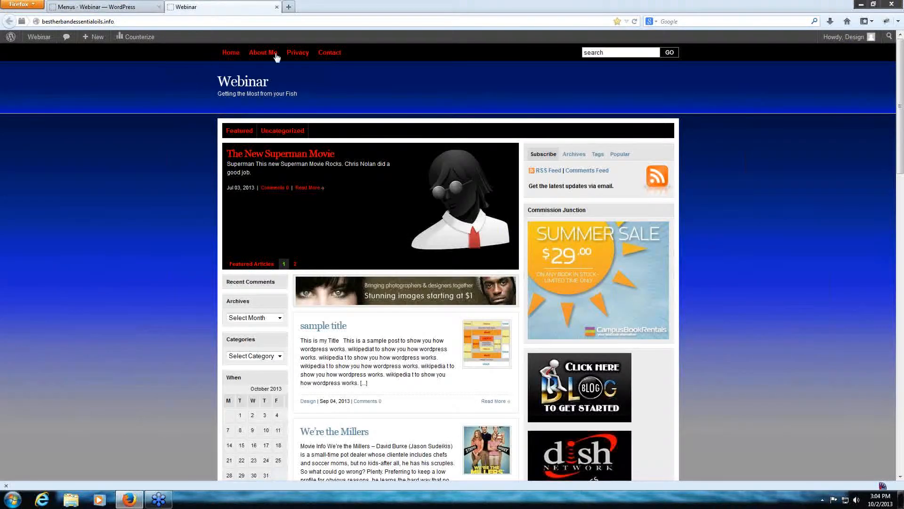
left_click(113, 7)
left_click(226, 6)
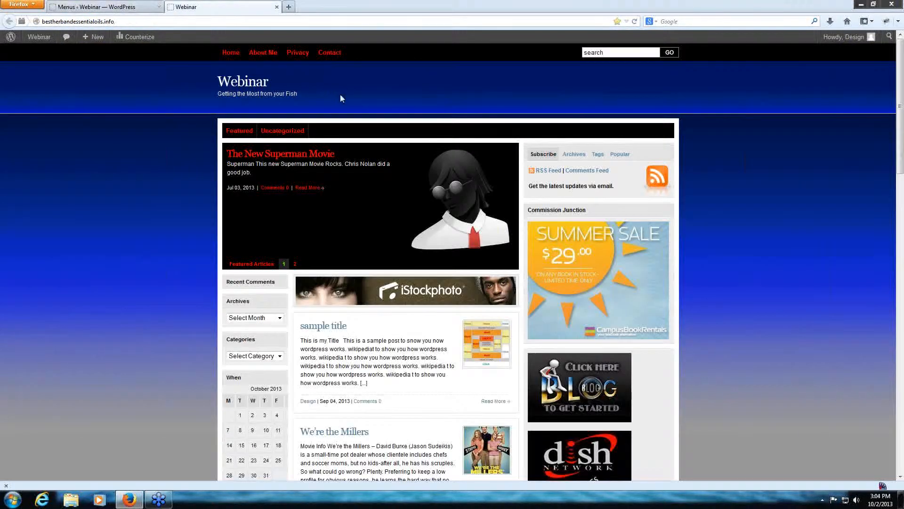
left_click(101, 5)
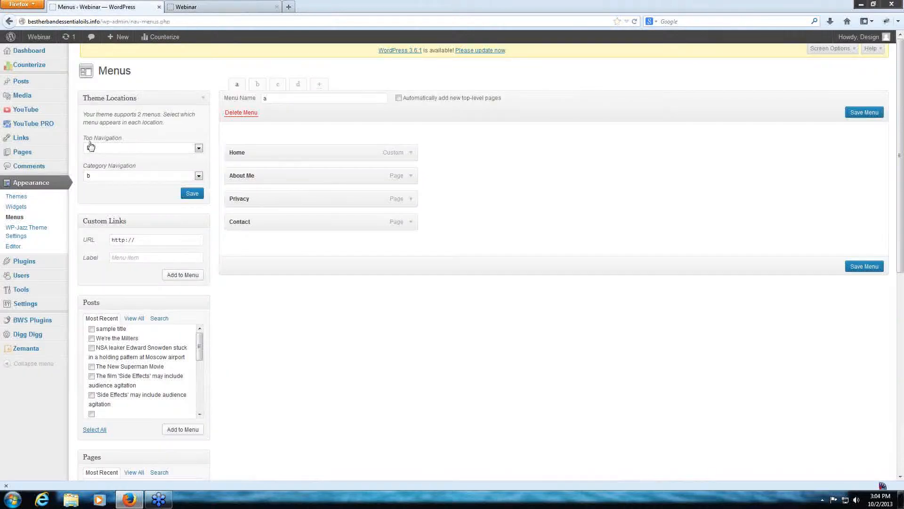
left_click(179, 5)
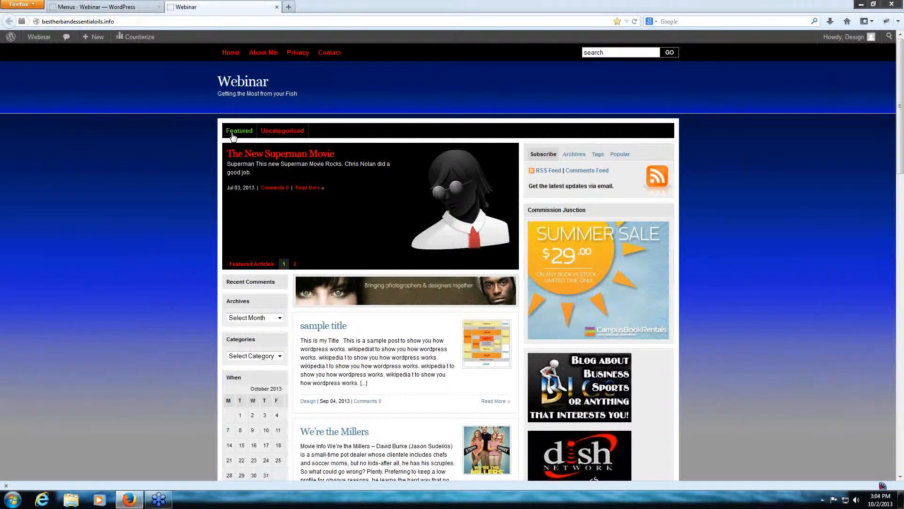
left_click(134, 6)
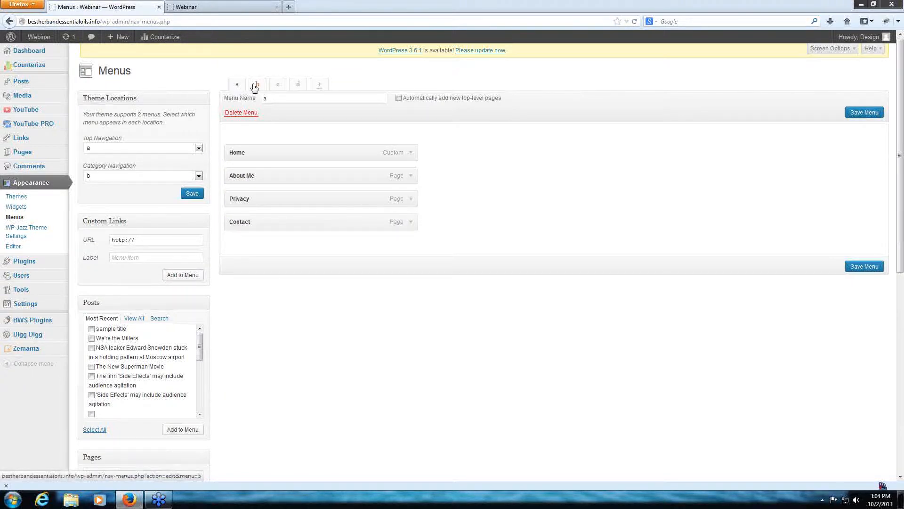
Create a new custom menu named "category menu"
left_click(320, 85)
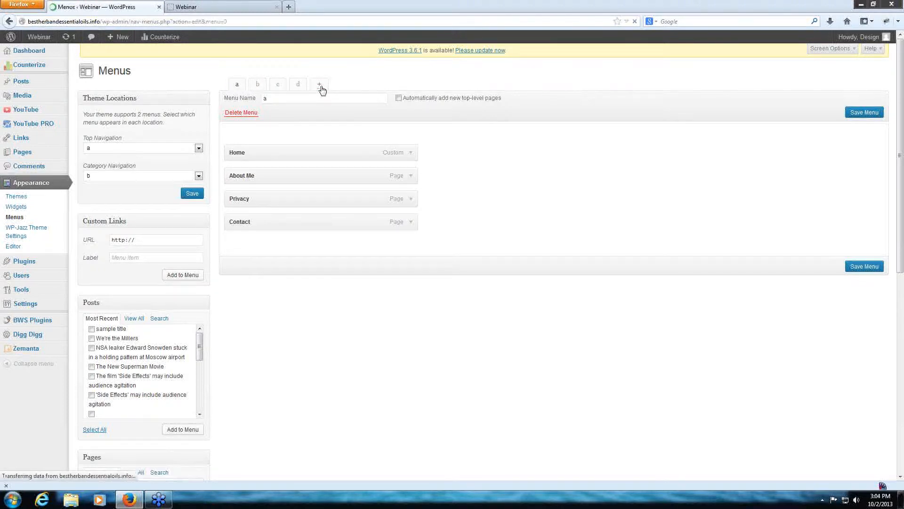
left_click(287, 99)
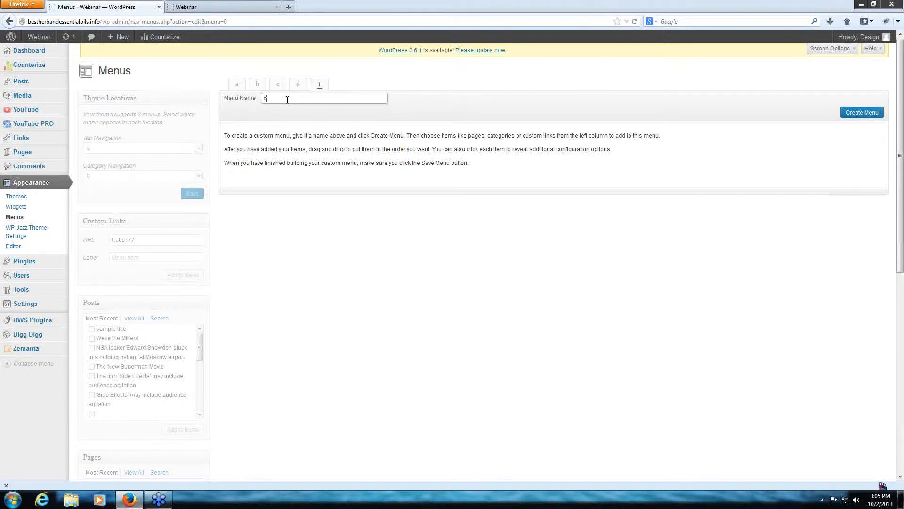
type("category menu")
left_click(873, 39)
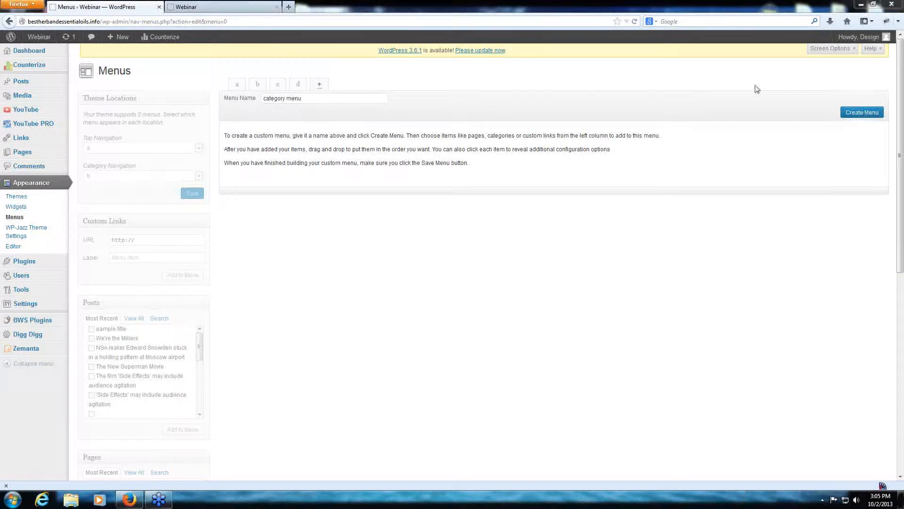
left_click(877, 113)
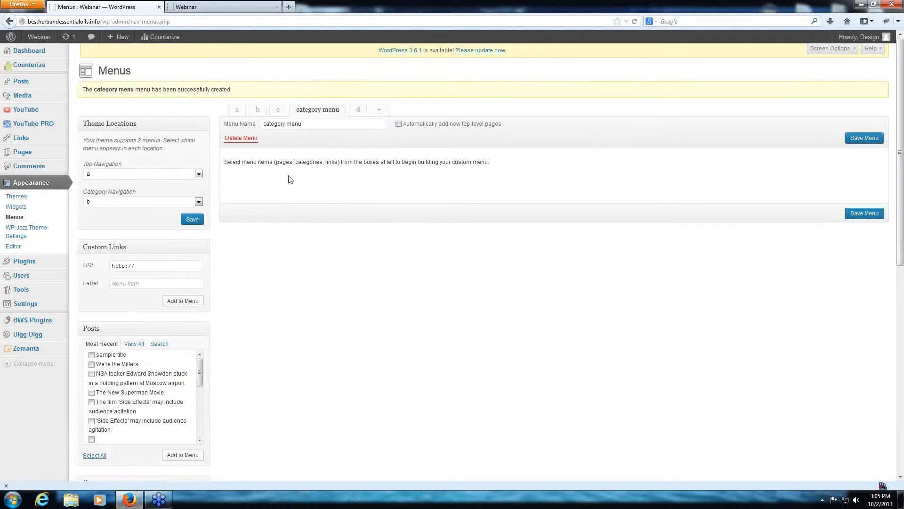
Assign "category menu" to the Category Navigation theme location and save the location setting
left_click(199, 201)
left_click(152, 245)
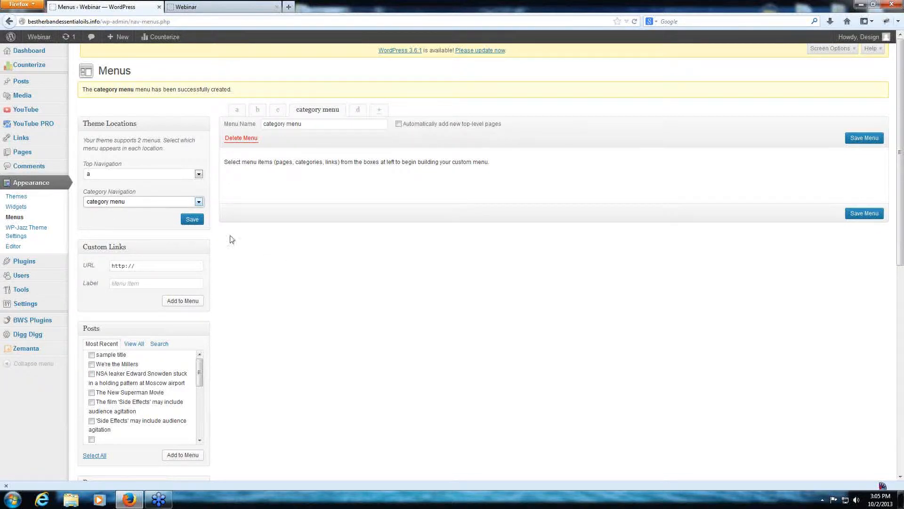
left_click(192, 220)
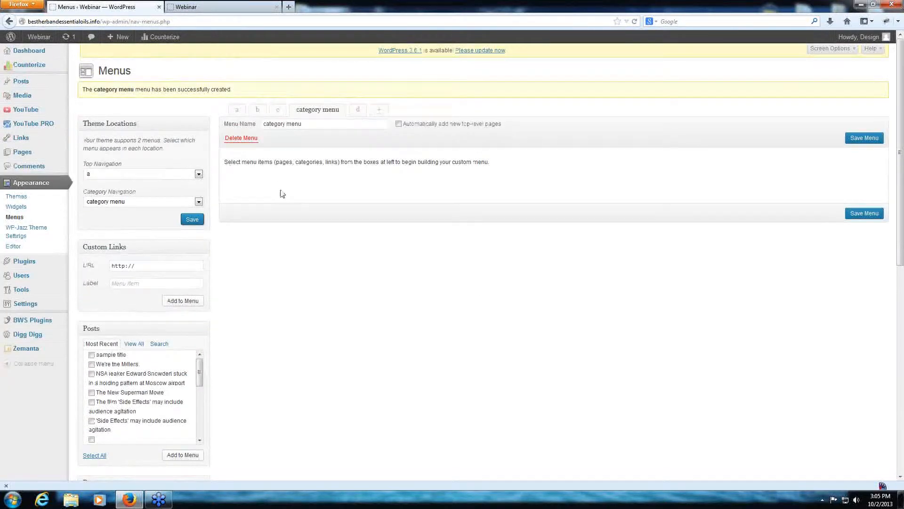
Toggle the Custom Links, Posts, Pages and Categories boxes off and on in the screen options, and hide the Tags box
scroll(343, 303, "down", 5)
scroll(208, 238, "up", 5)
left_click(830, 48)
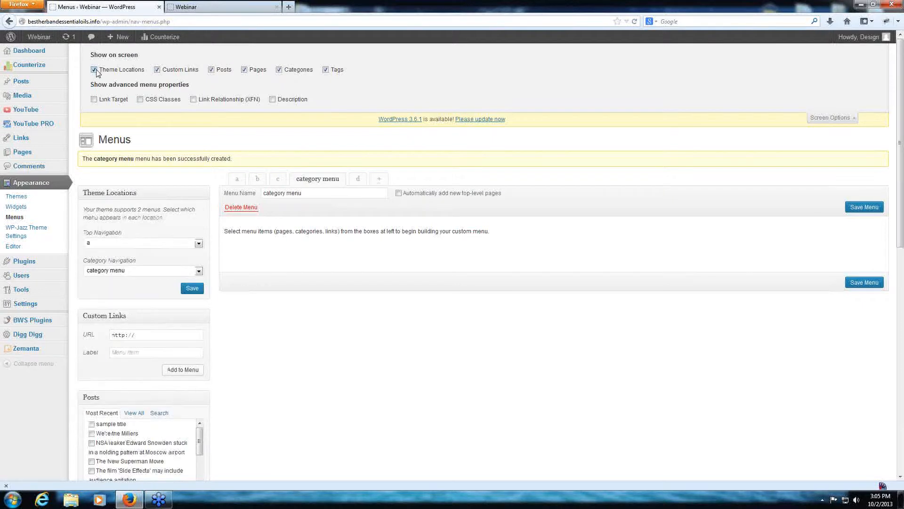
left_click(159, 71)
left_click(162, 73)
left_click(211, 70)
left_click(211, 70)
left_click(245, 72)
left_click(244, 71)
left_click(280, 70)
left_click(280, 70)
left_click(326, 69)
left_click(834, 117)
Collapse the Posts, Pages, Categories and Custom Links boxes on the Menus page
scroll(232, 369, "down", 5)
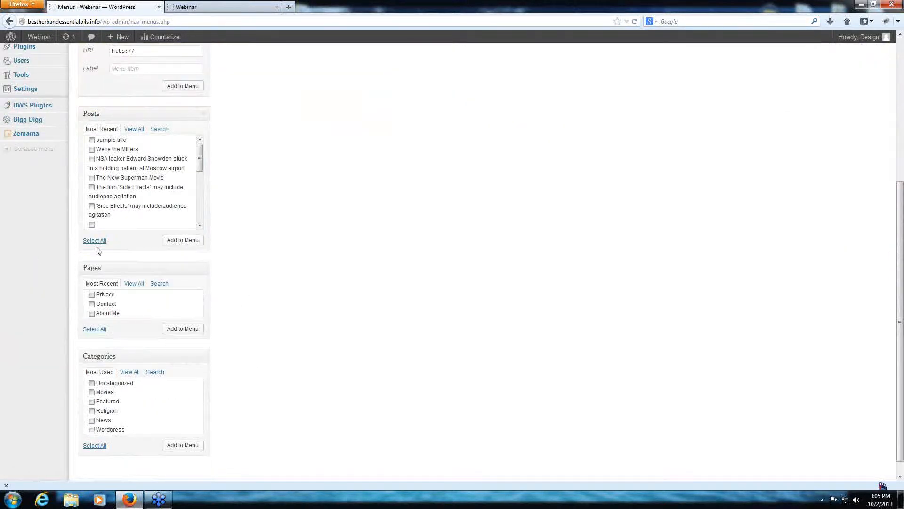
scroll(111, 258, "up", 5)
left_click(179, 330)
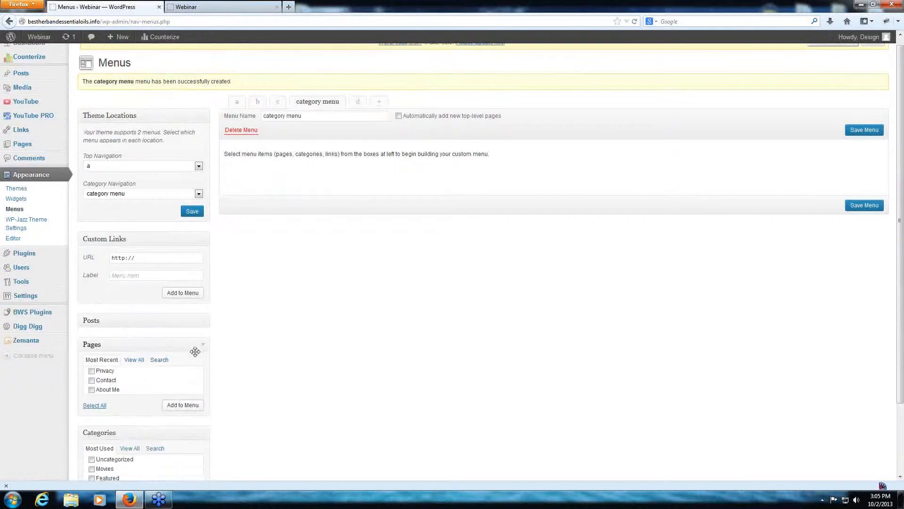
scroll(143, 293, "down", 3)
left_click(129, 250)
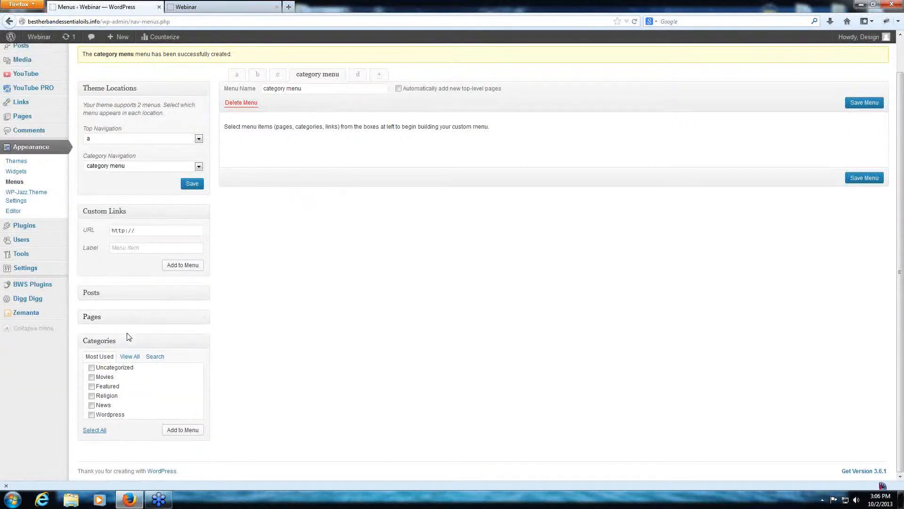
left_click(127, 337)
left_click(137, 245)
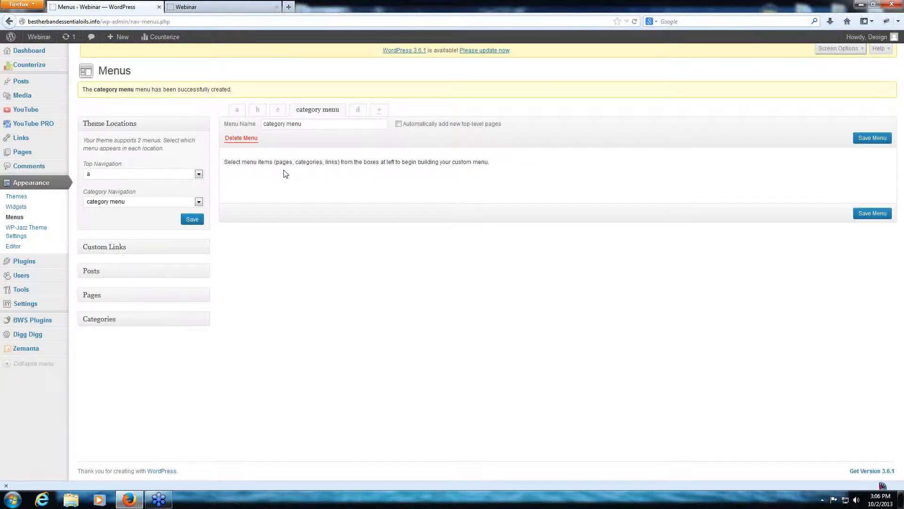
left_click(146, 246)
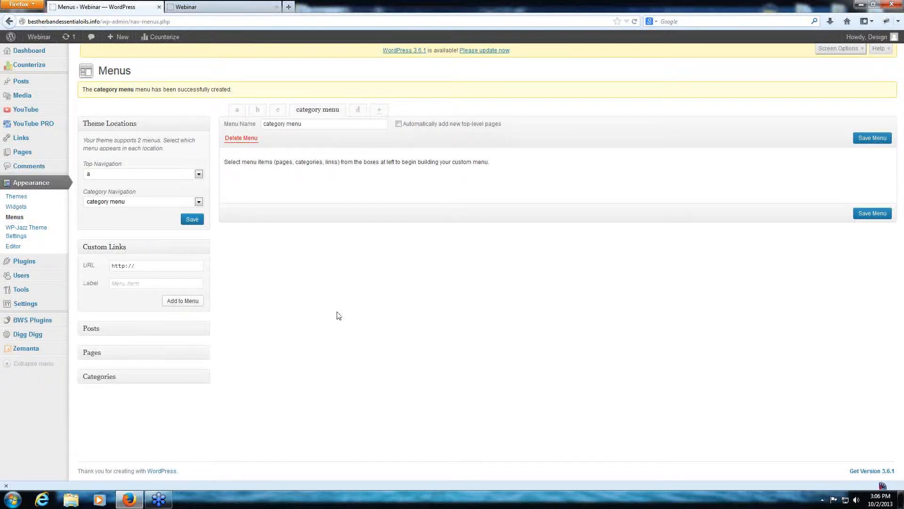
left_click(159, 266)
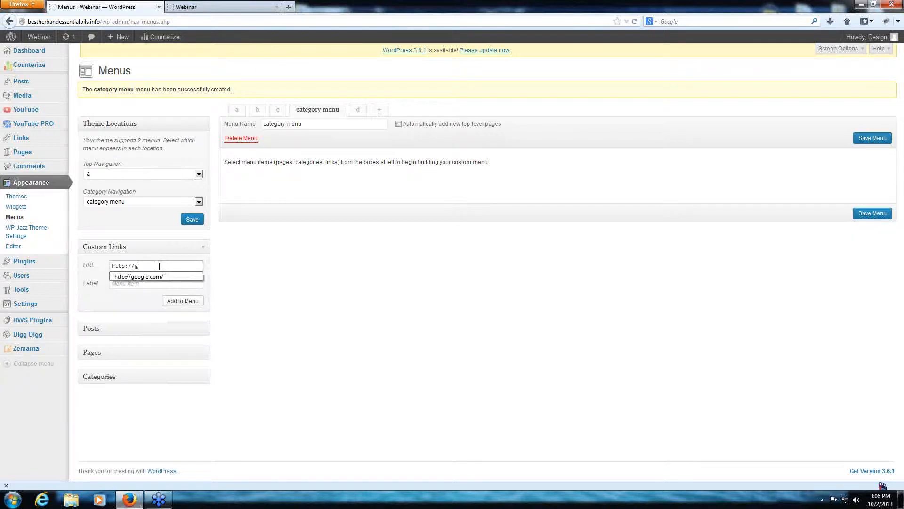
left_click(165, 277)
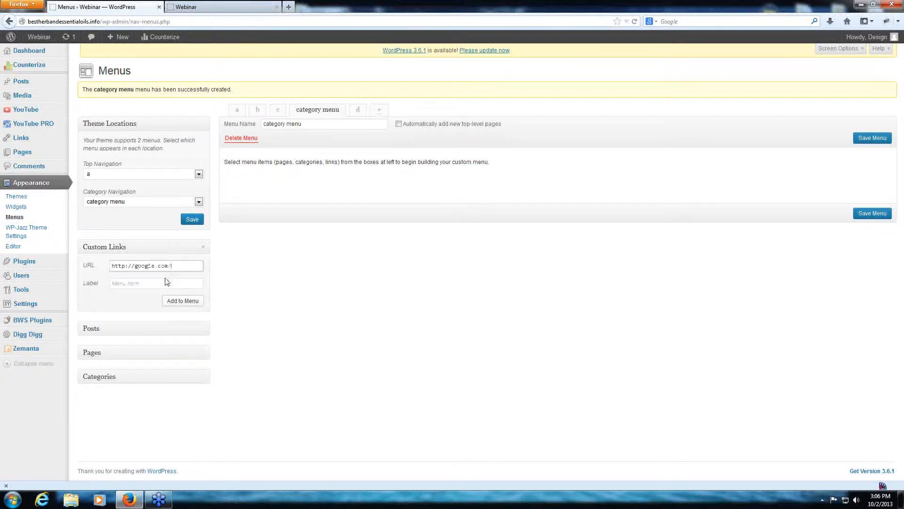
left_click(160, 283)
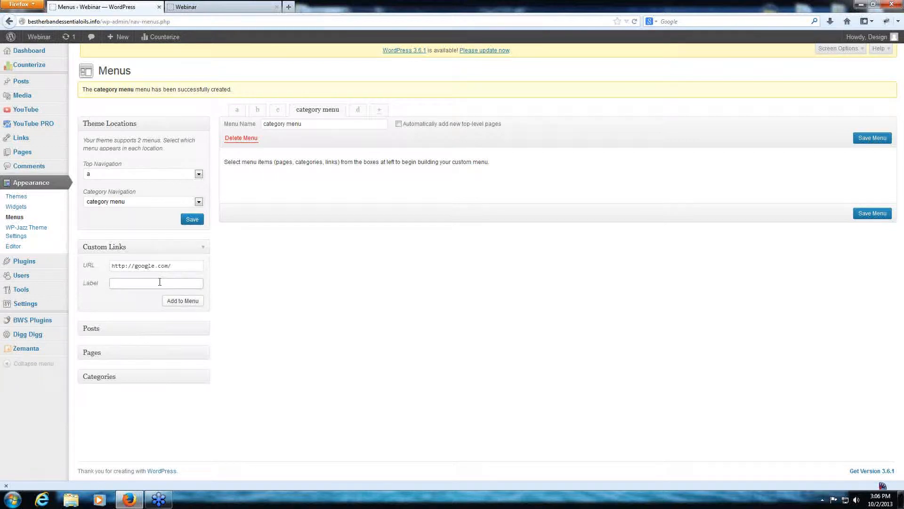
type("G")
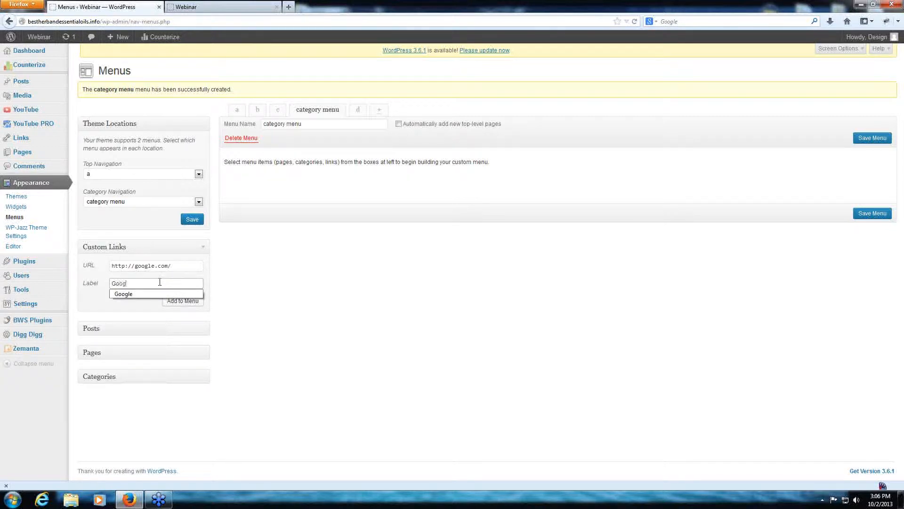
type("oog")
left_click(158, 293)
left_click(183, 300)
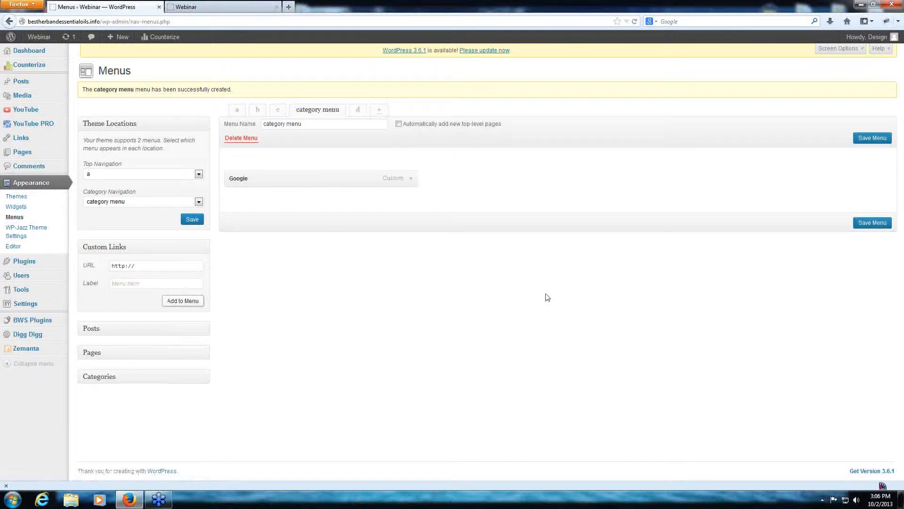
Set the Google menu item's title attribute to "Google" and save the category menu
left_click(408, 182)
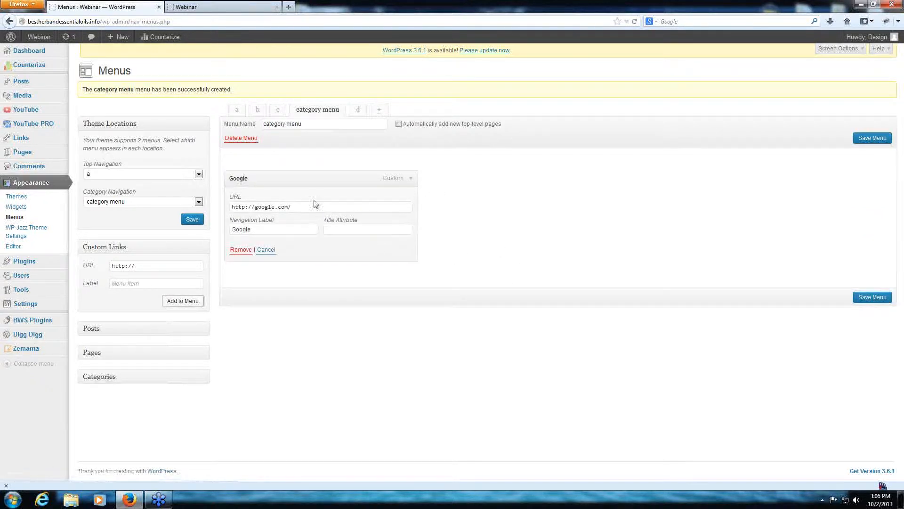
left_click(352, 233)
left_click(409, 178)
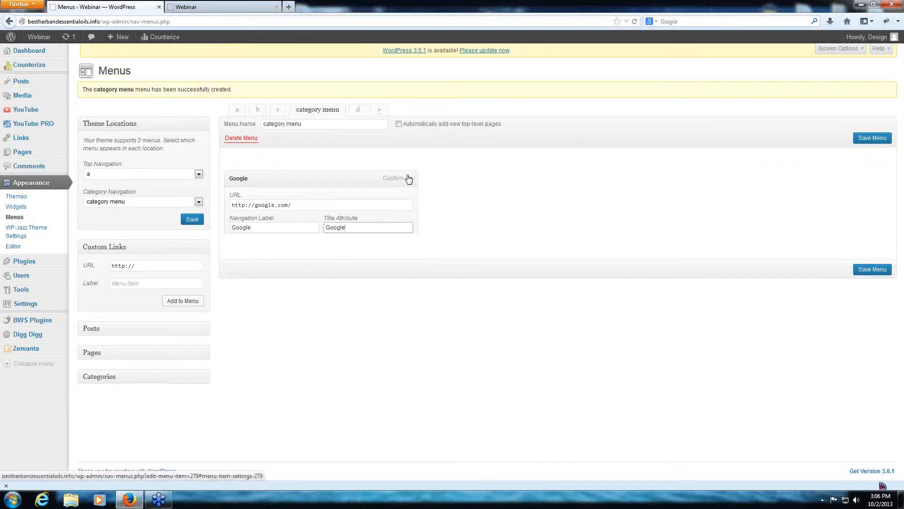
left_click(408, 179)
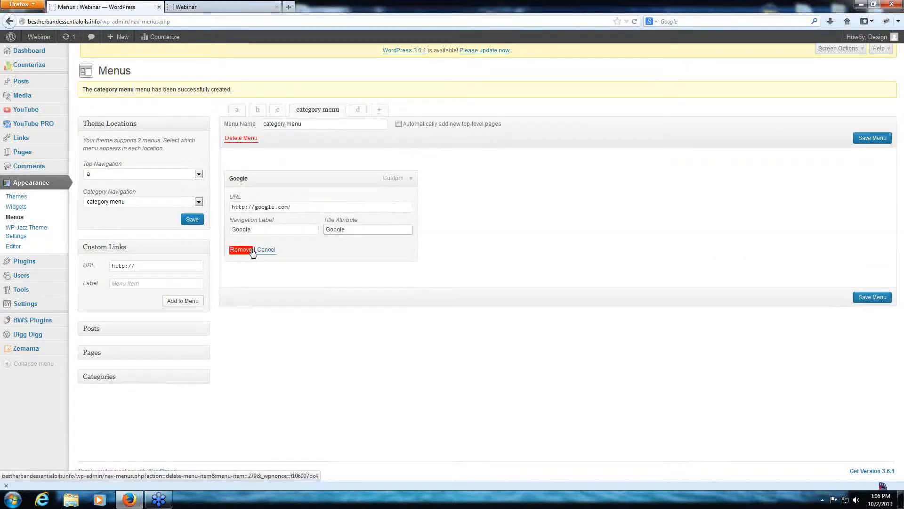
left_click(408, 178)
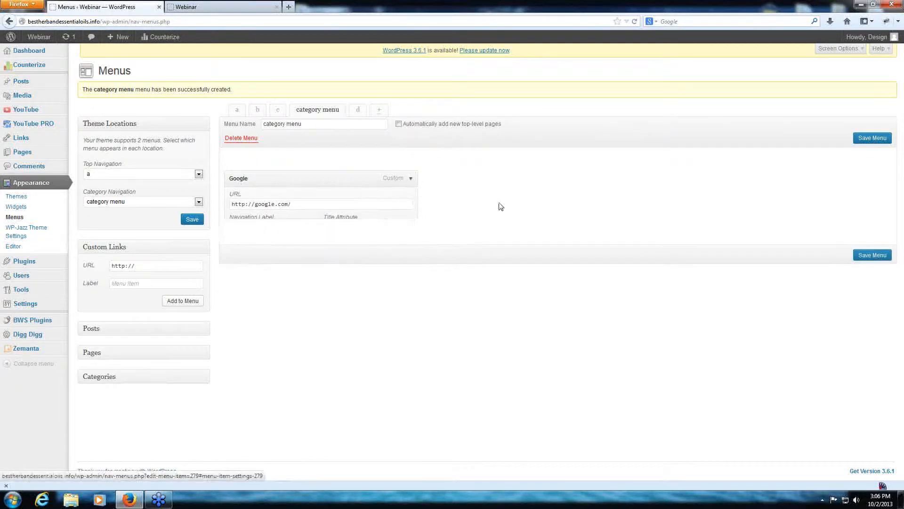
left_click(885, 225)
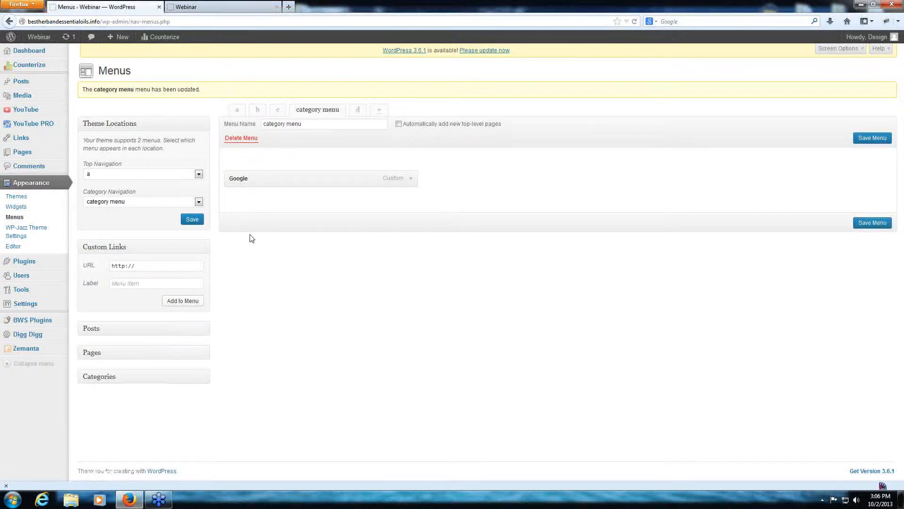
Reload the live site, test the Google link in the category navigation bar, and return to the site
left_click(197, 6)
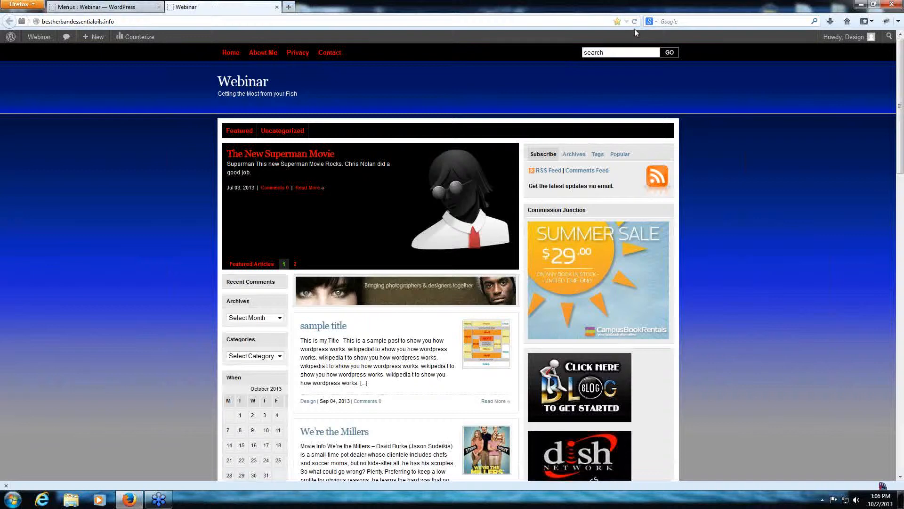
left_click(634, 21)
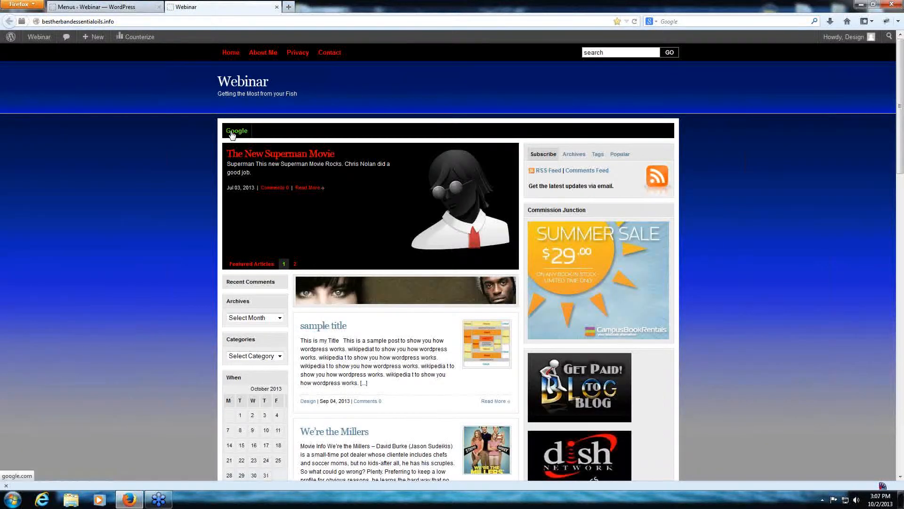
left_click(232, 133)
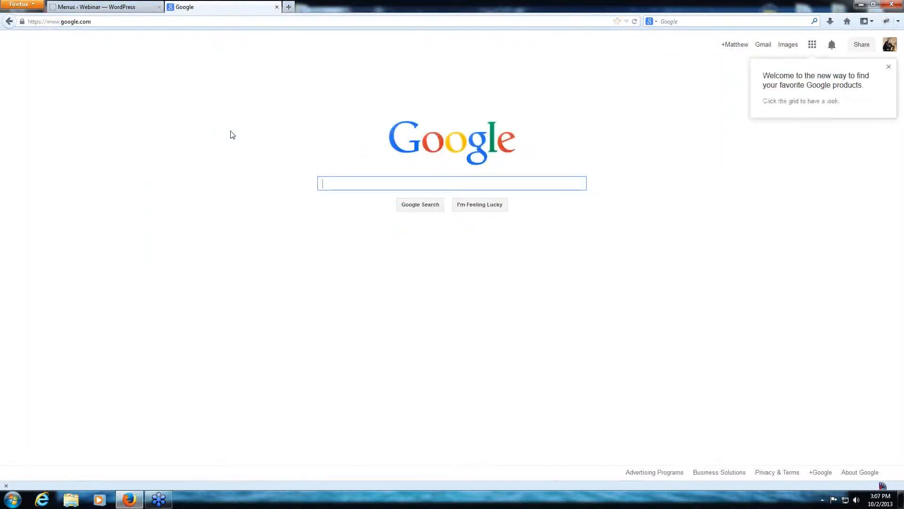
left_click(10, 22)
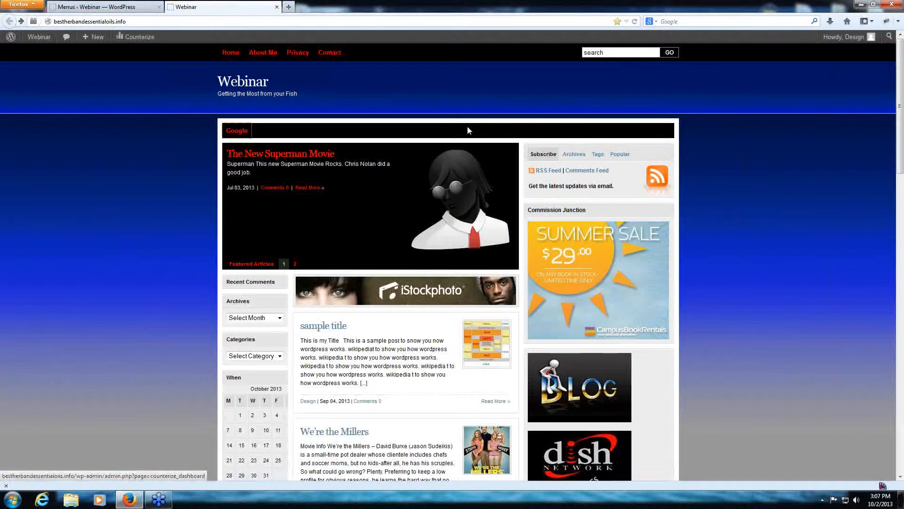
Add the Movies, Featured, Religion and News categories to the category menu and save it
left_click(113, 5)
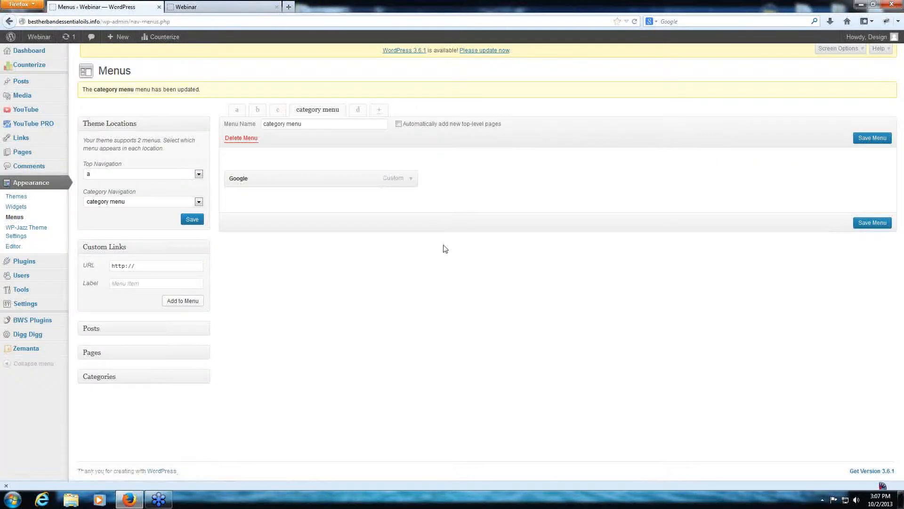
left_click(197, 250)
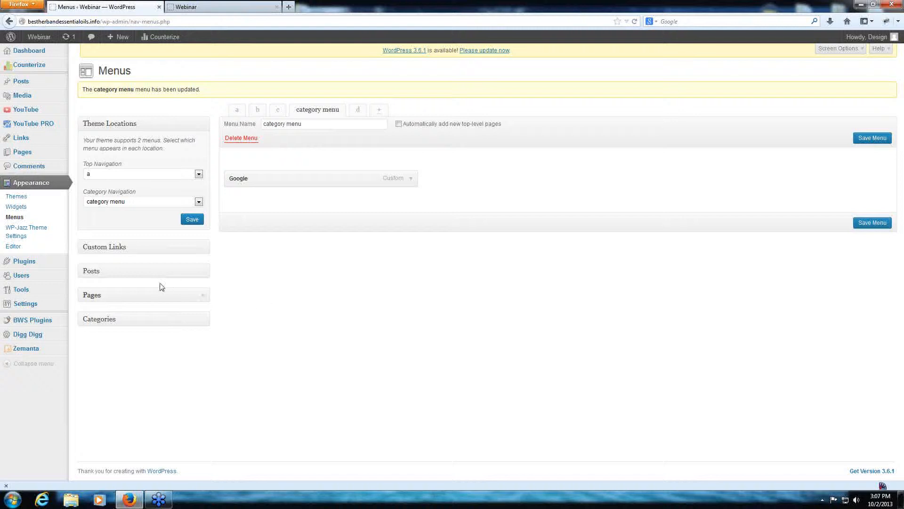
left_click(201, 299)
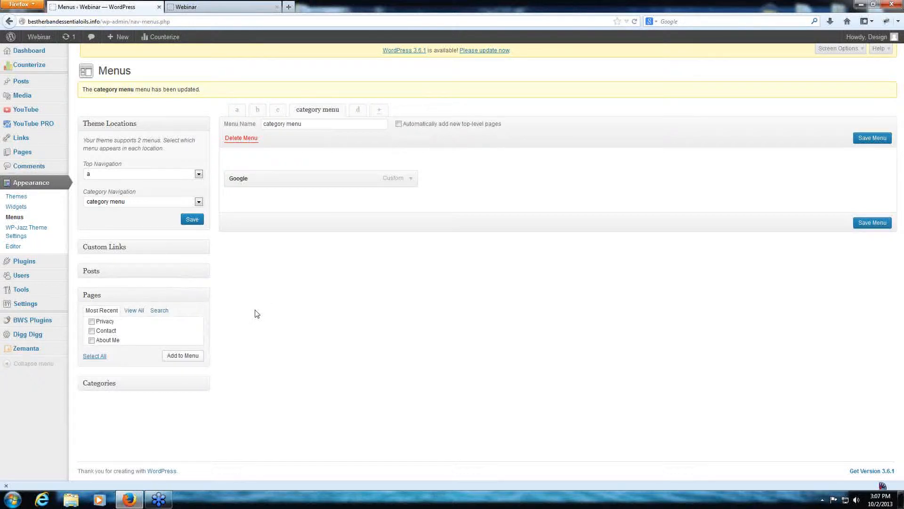
left_click(203, 300)
left_click(203, 325)
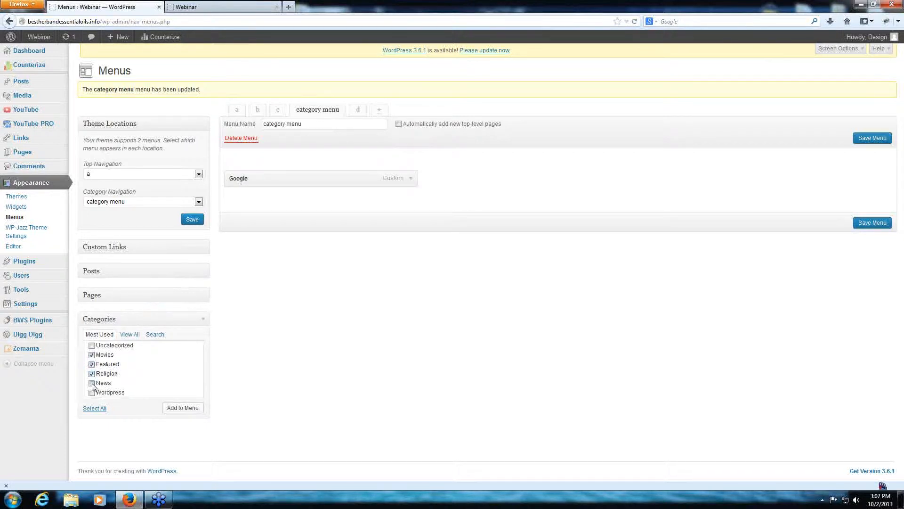
left_click(173, 408)
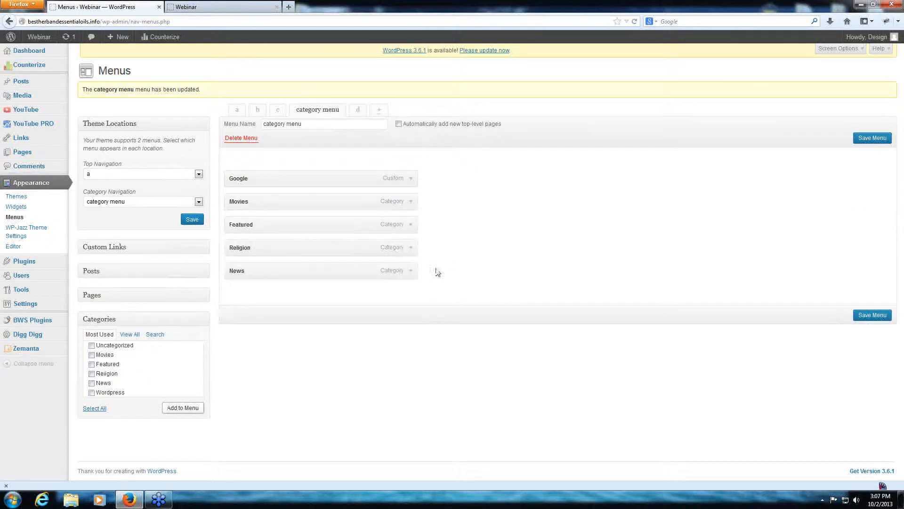
left_click(870, 314)
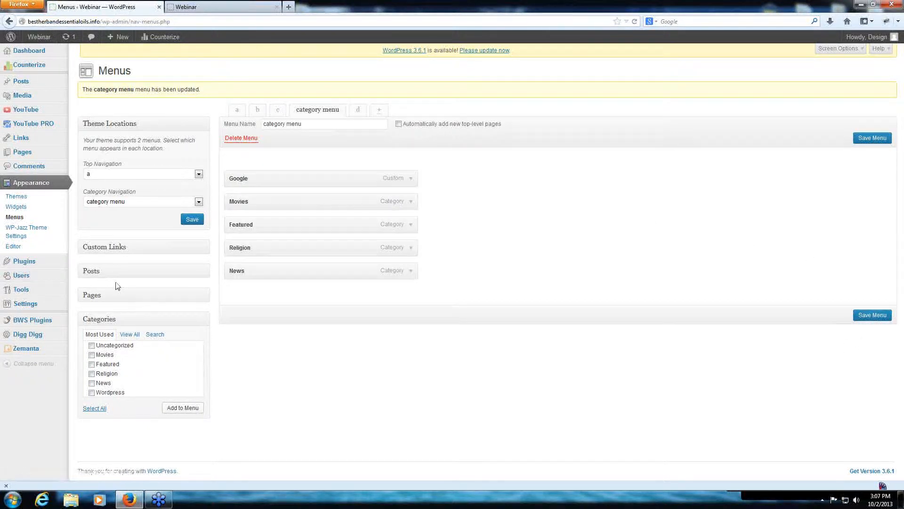
Reload the live site, check the category links in the navigation bar, and return to the Menus page
key("ctrl+Tab")
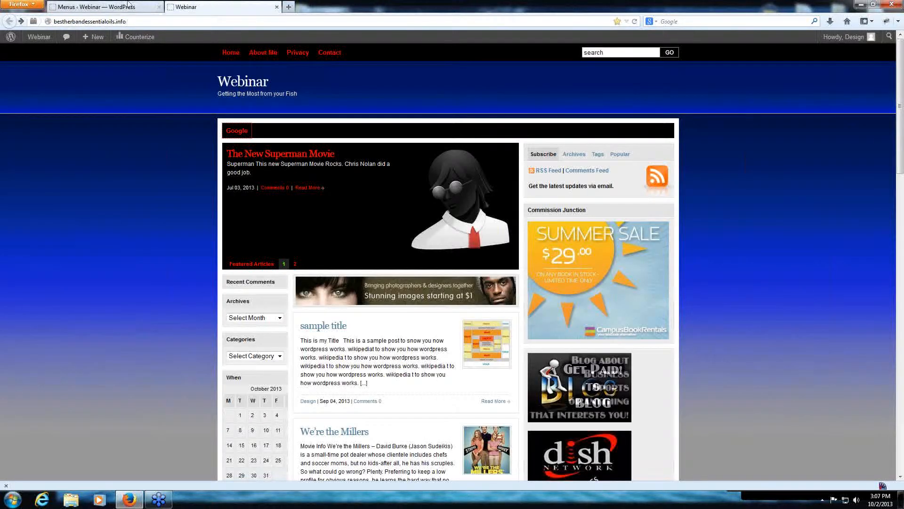
left_click(636, 22)
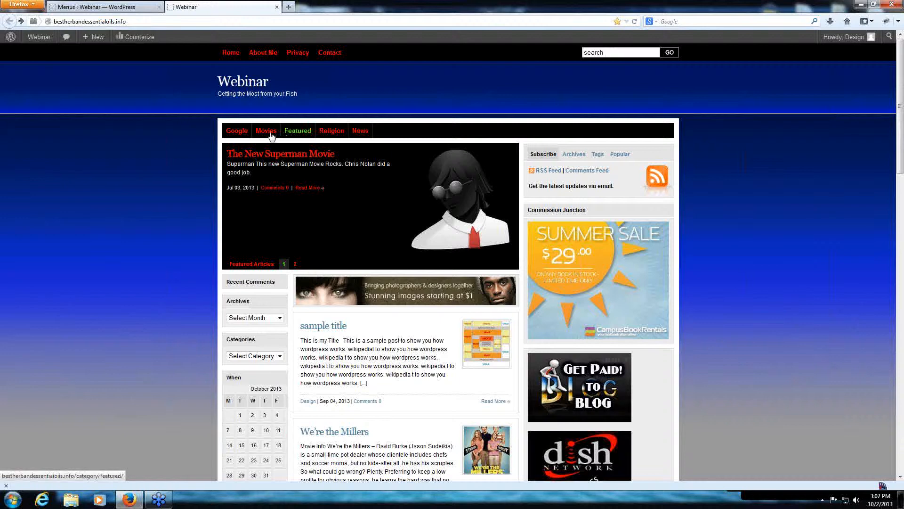
left_click(112, 7)
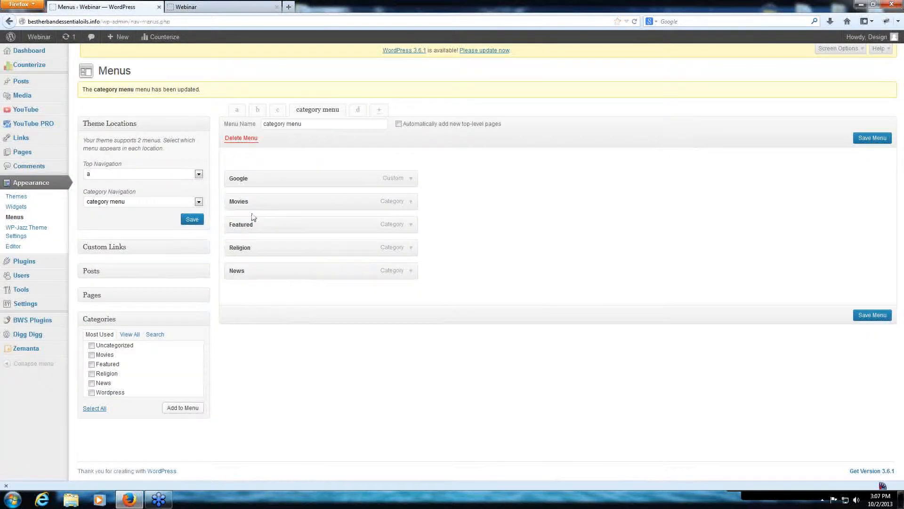
Nest Movies under Featured and Religion under Movies in the category menu, and save the menu
left_click_drag(253, 229, 307, 226)
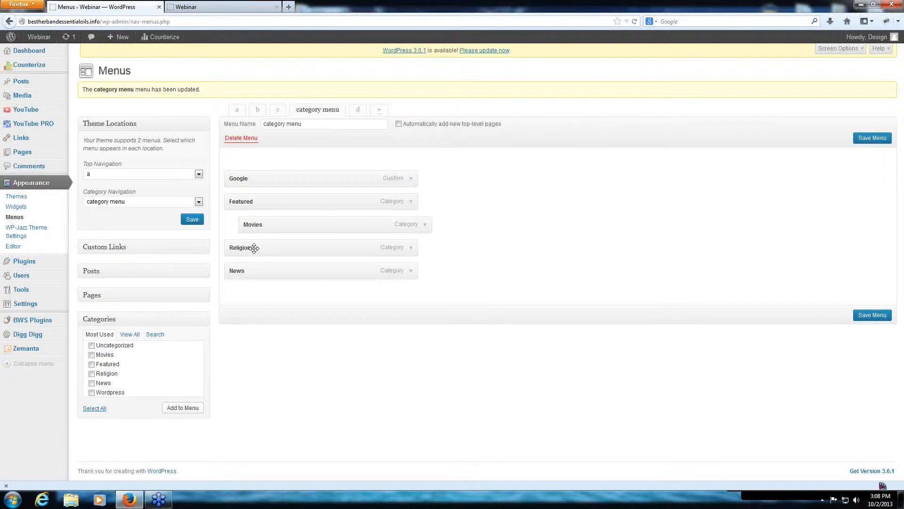
left_click_drag(251, 247, 271, 248)
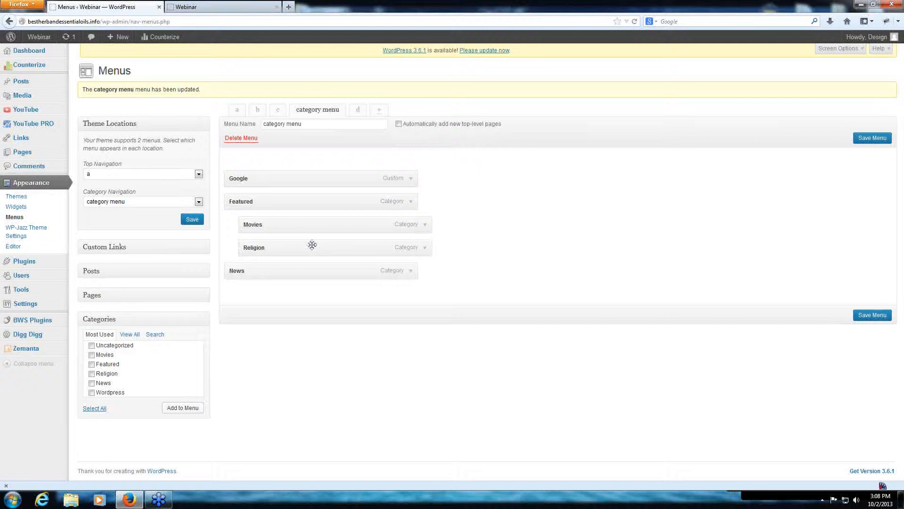
left_click_drag(313, 245, 438, 248)
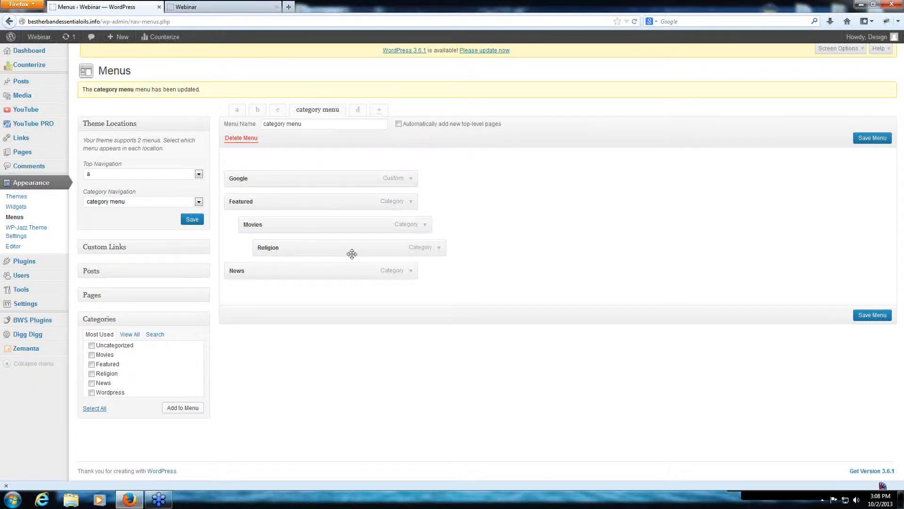
left_click(872, 315)
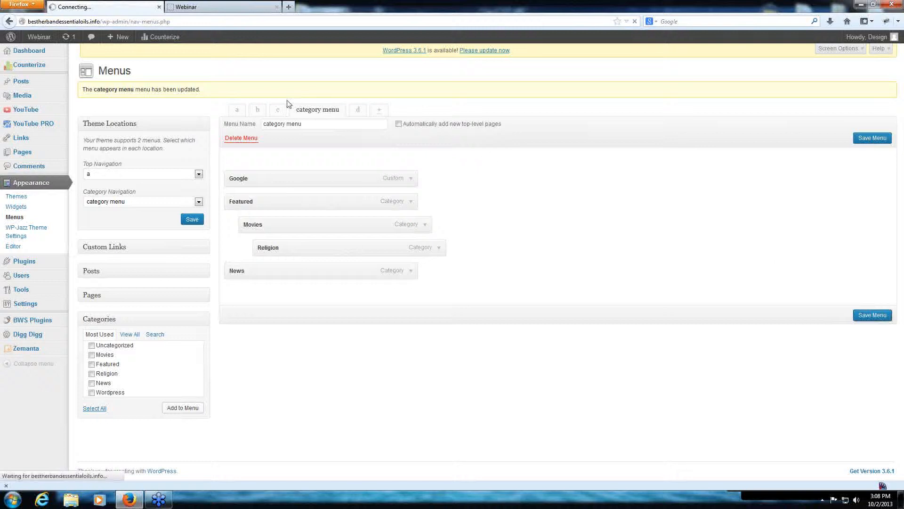
Reload the live site and compare its category navigation and Featured submenu with the structure on the Menus page
key("ctrl+Tab")
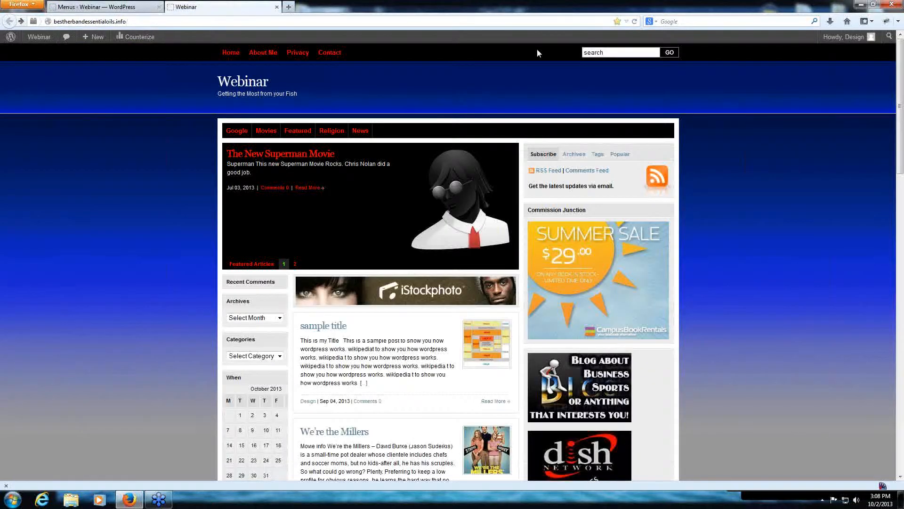
left_click(635, 22)
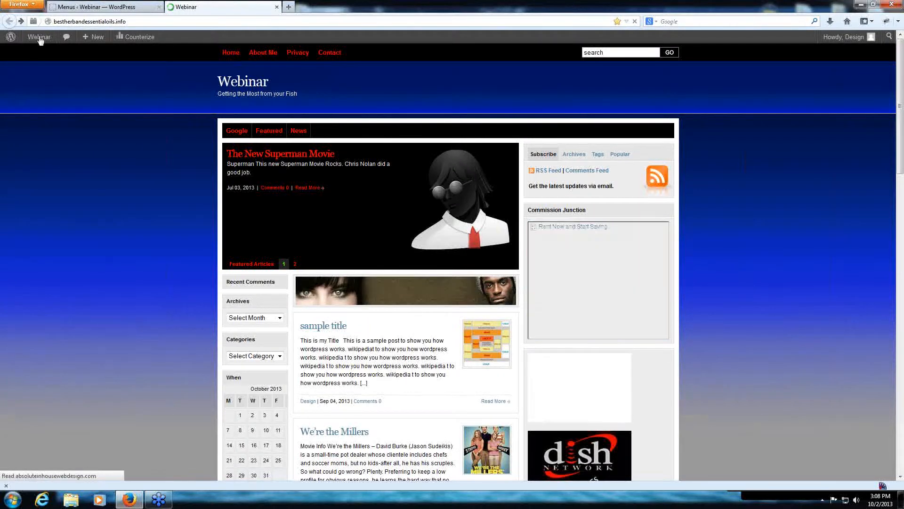
key("ctrl+Tab")
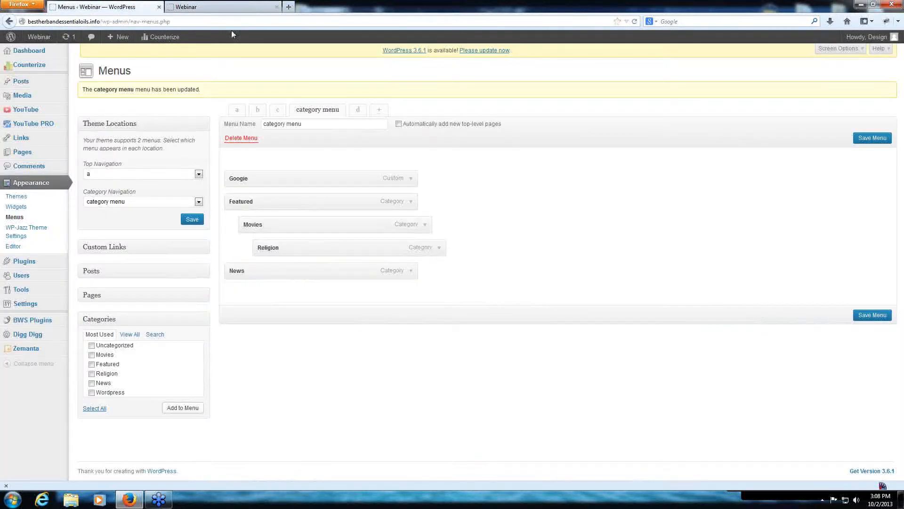
key("ctrl+Tab")
left_click(102, 6)
left_click(194, 5)
left_click(140, 4)
left_click(203, 5)
left_click(141, 5)
left_click(185, 5)
key("ctrl+Tab")
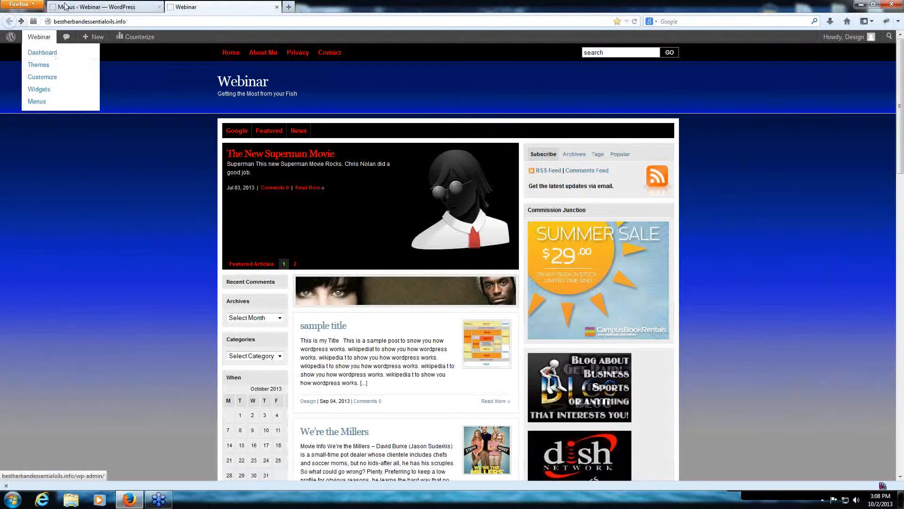
left_click(189, 5)
left_click(122, 4)
left_click(188, 6)
left_click(122, 4)
left_click(198, 6)
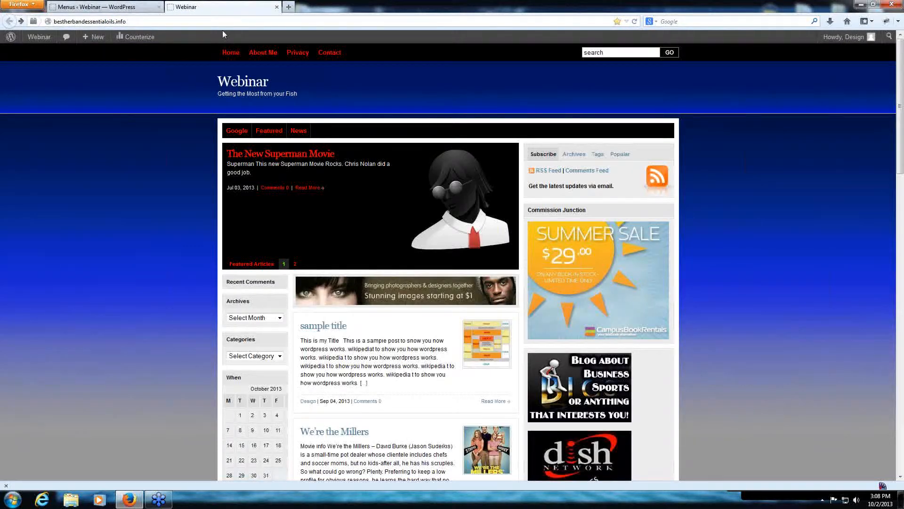
mouse_move(271, 136)
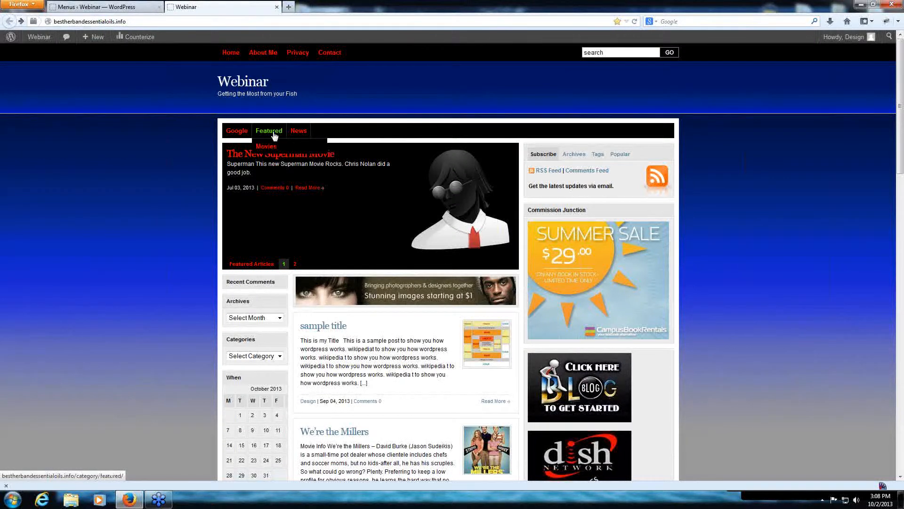
Move Religion up one level so it sits directly under Featured alongside Movies, and save the category menu
key("ctrl+Page_Up")
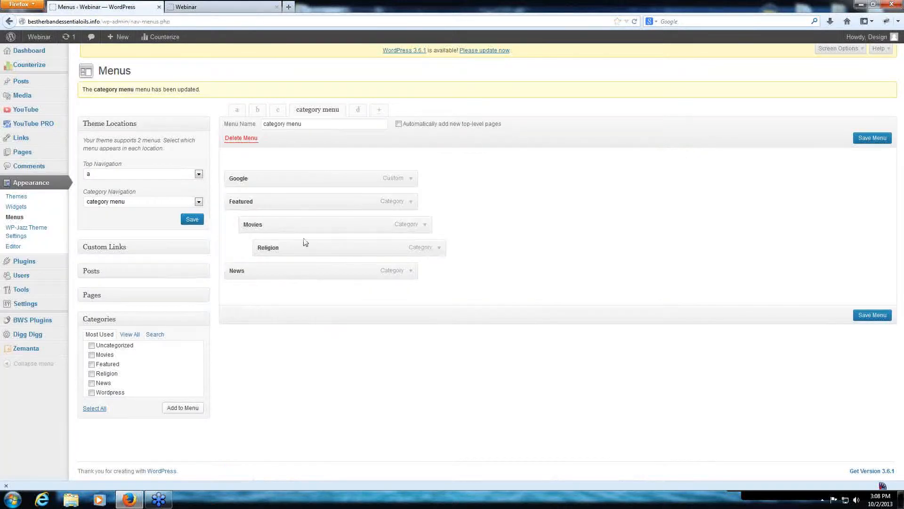
left_click_drag(295, 240, 319, 242)
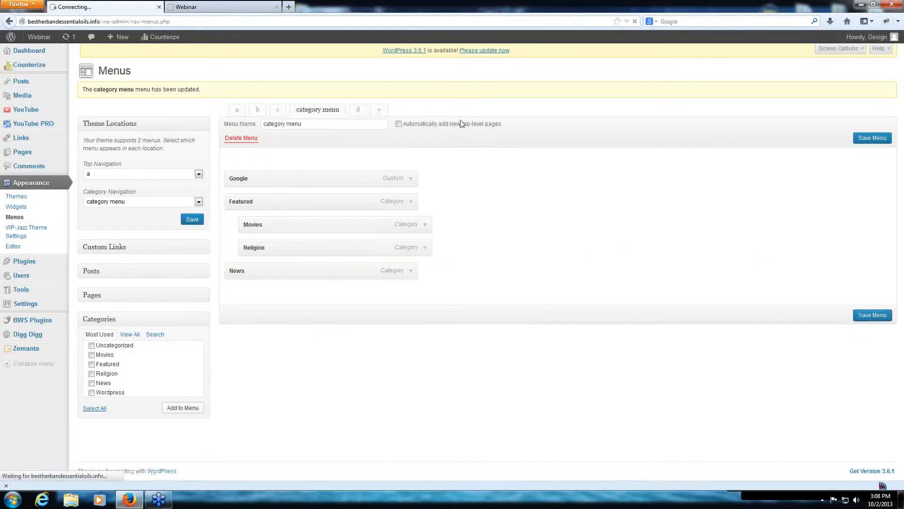
Reload the live site, test the Movies link in the Featured submenu, and return to the home page
key("ctrl+Page_Down")
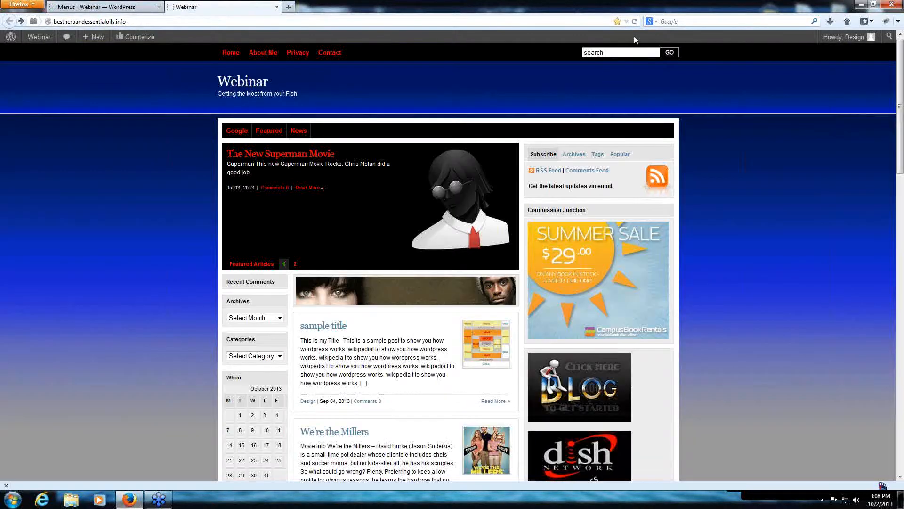
key("F5")
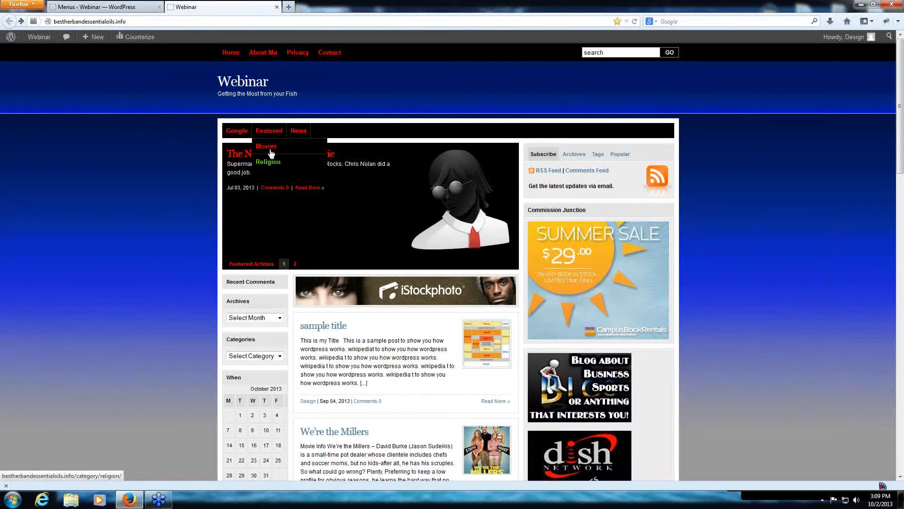
left_click(272, 152)
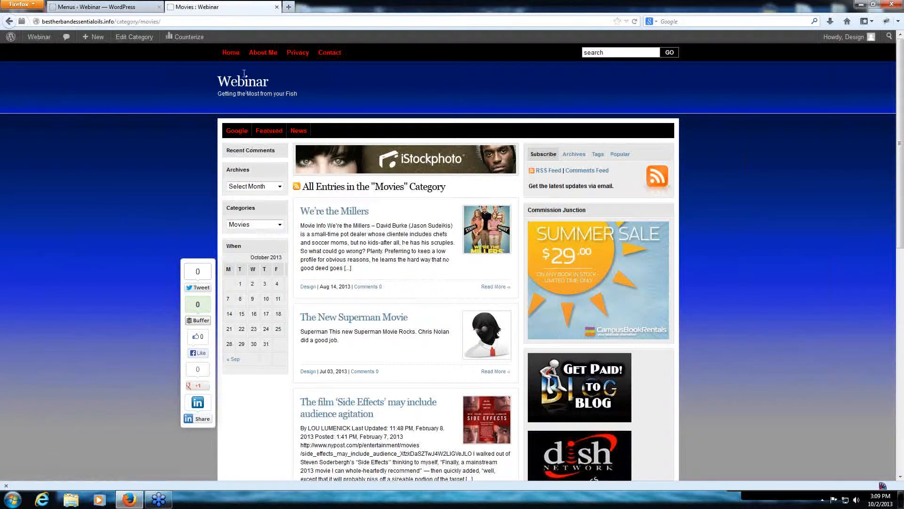
left_click(231, 53)
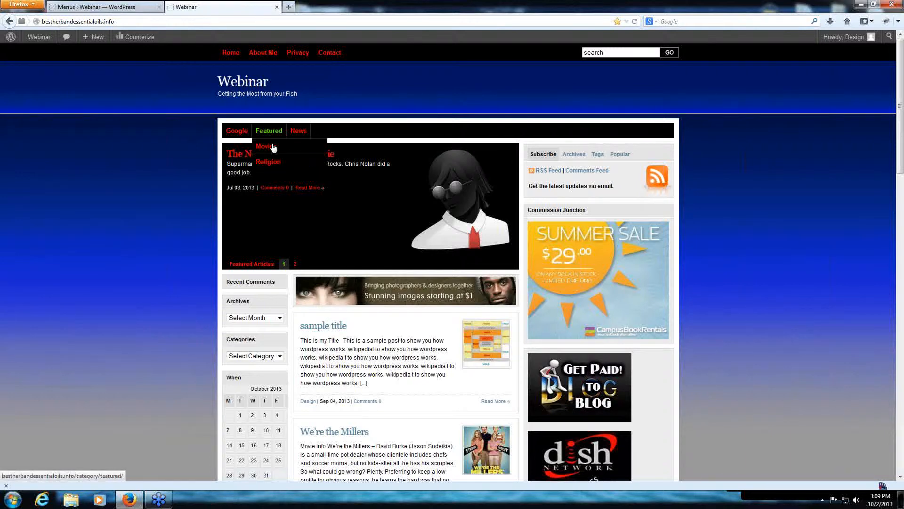
Select menu a for the Top Navigation location on the Menus page and save the theme locations
left_click(103, 6)
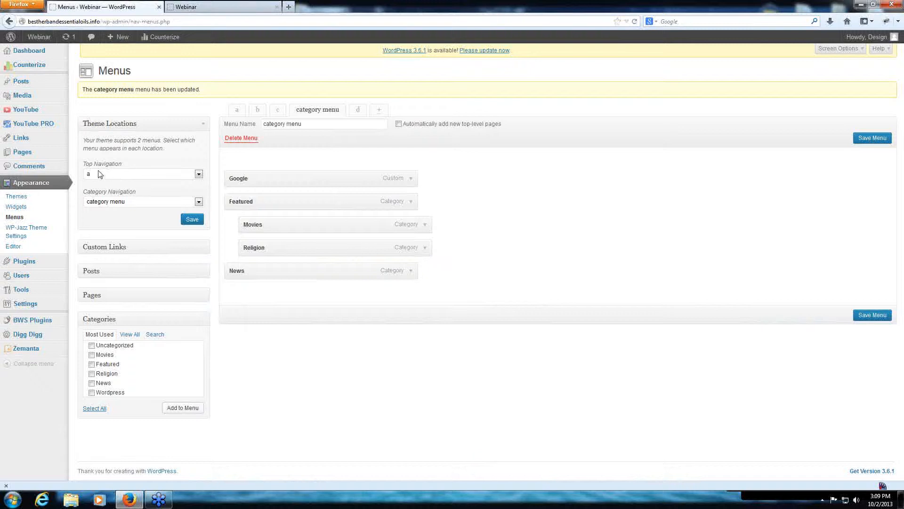
left_click(181, 174)
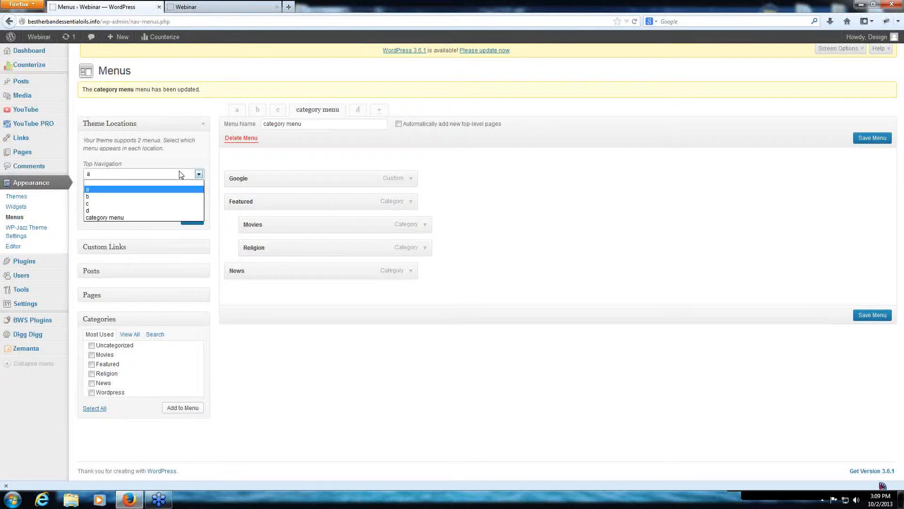
left_click(99, 190)
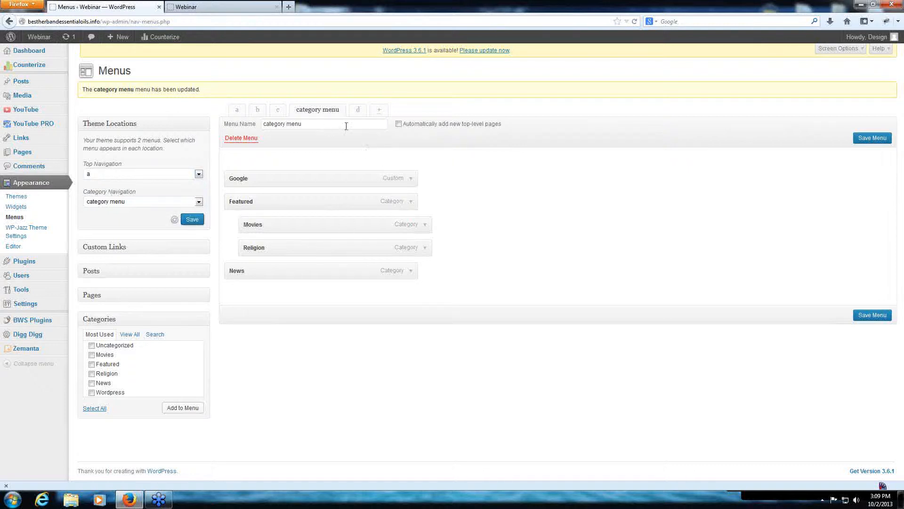
Remove the Privacy page from menu a and save the menu
left_click(237, 111)
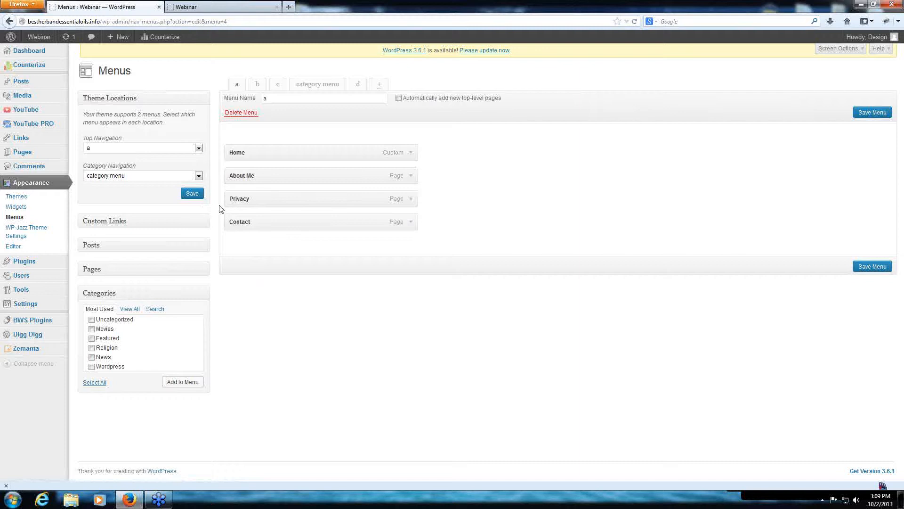
left_click(411, 200)
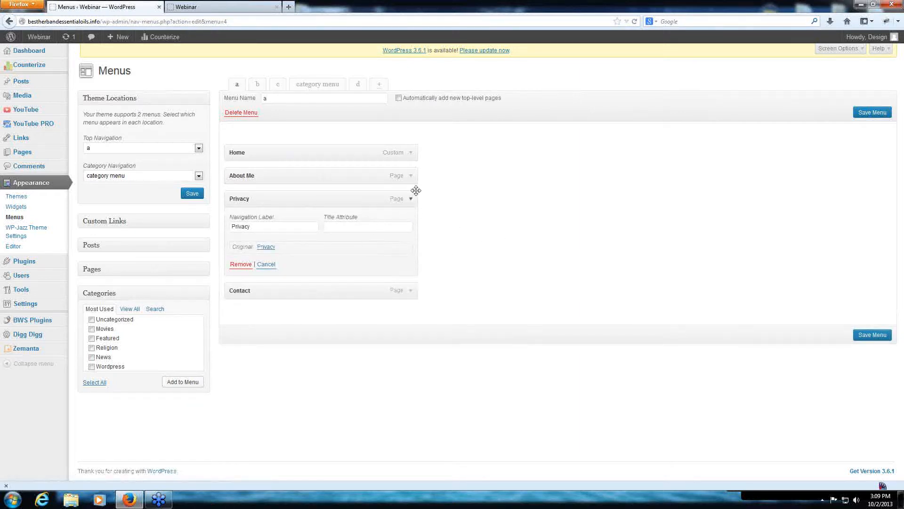
left_click(410, 200)
left_click(409, 200)
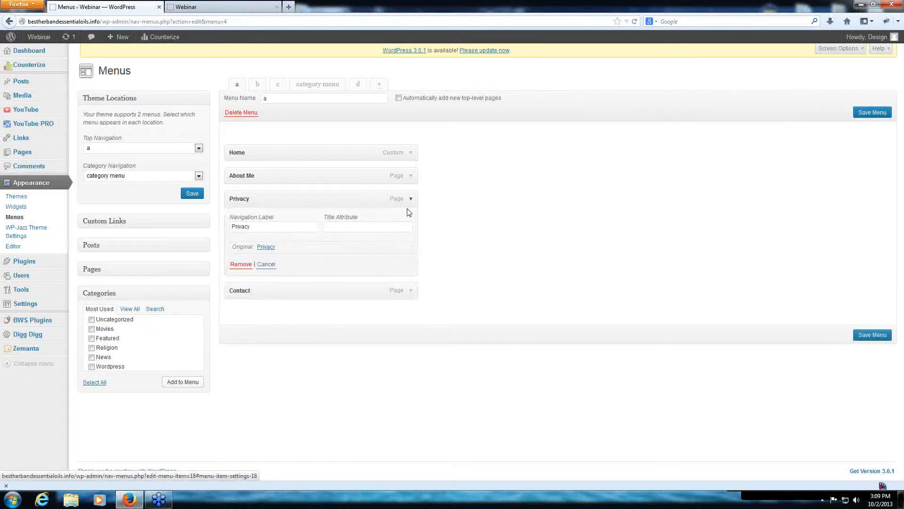
left_click(241, 264)
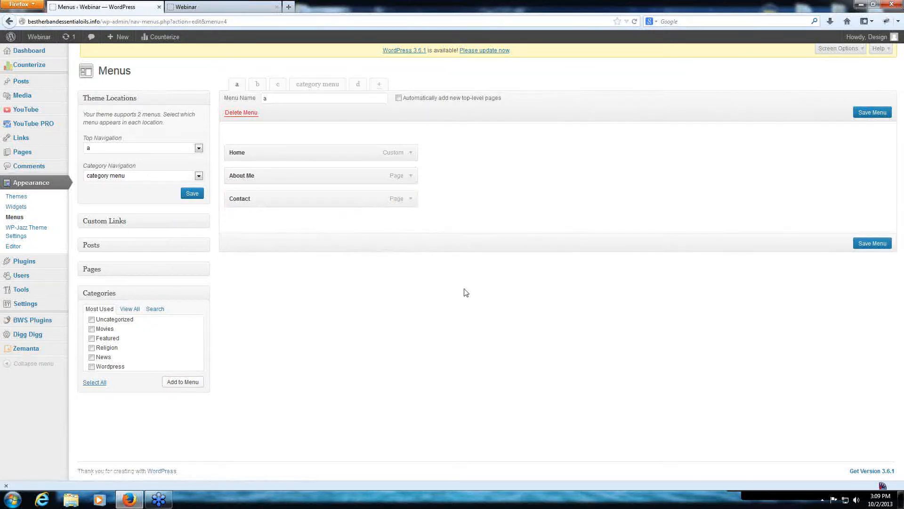
left_click(884, 245)
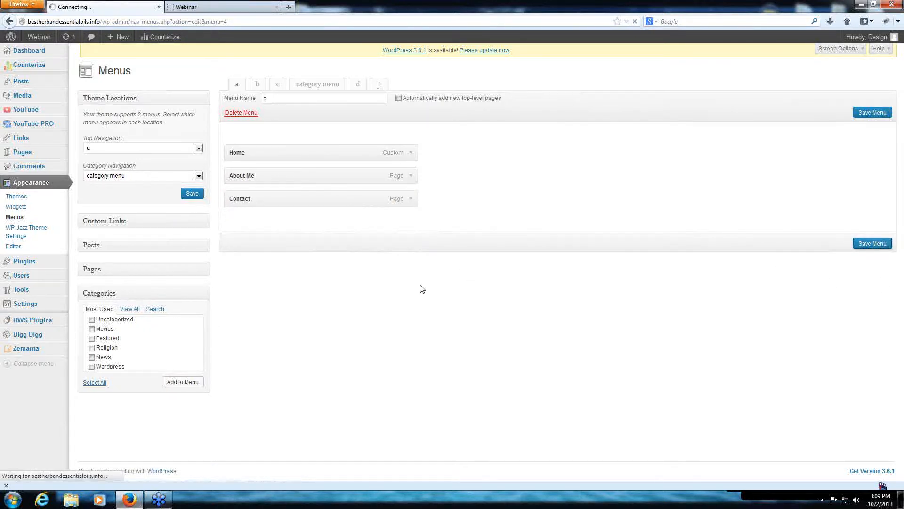
Reload the live site and check the page links in its top navigation
key("ctrl+Tab")
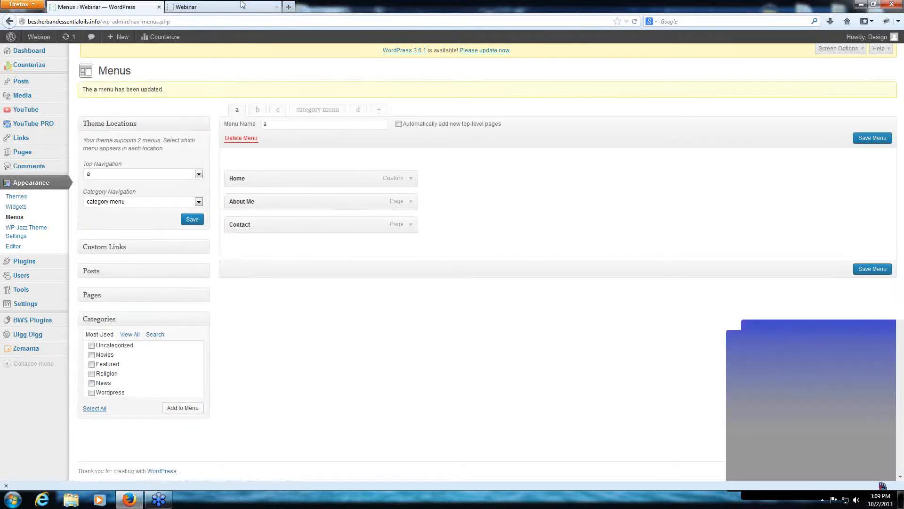
left_click(635, 21)
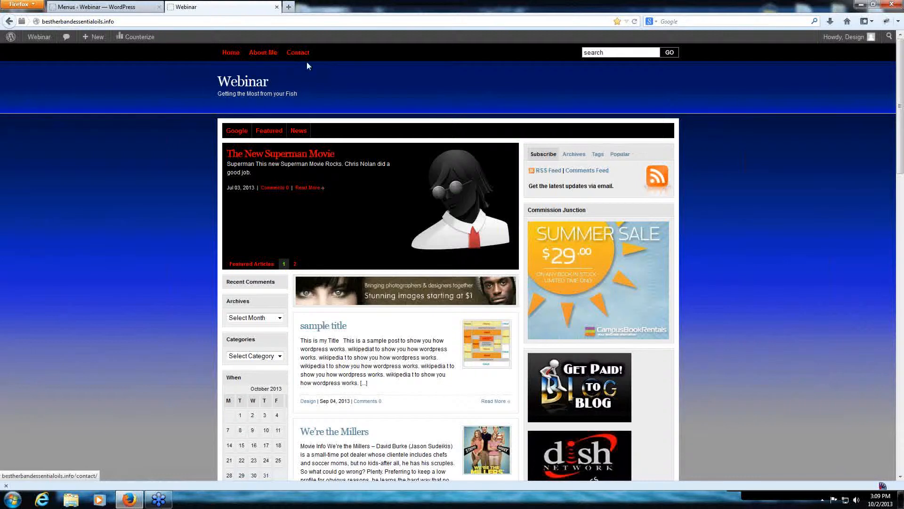
Look through the live home page from its top navigation links down to the Privacy link in the footer
left_click(263, 52)
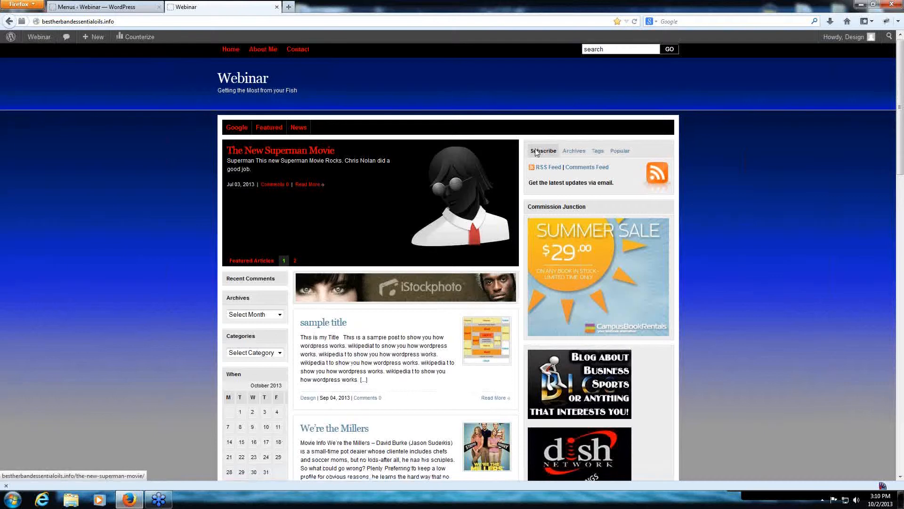
scroll(534, 192, "down", 15)
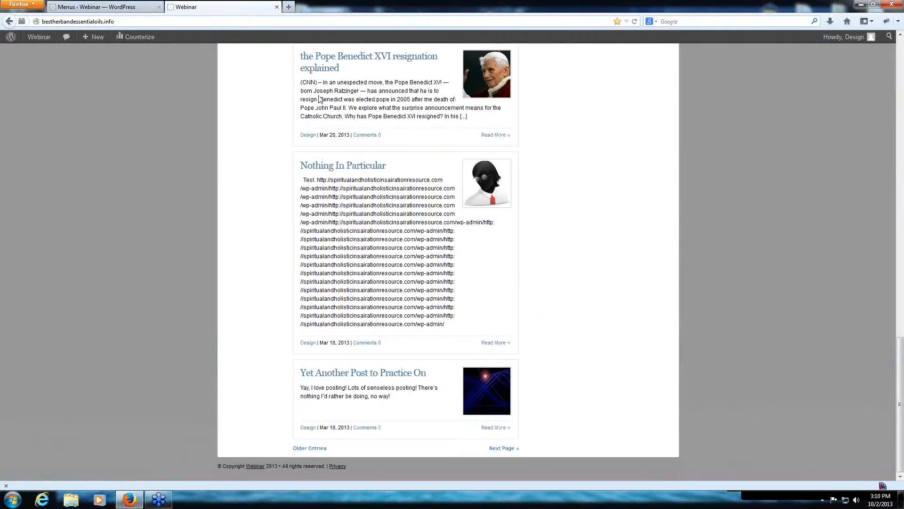
scroll(731, 459, "up", 15)
Add the post The New Superman Movie to category menu as a sub-item of Movies and save the menu
left_click(97, 7)
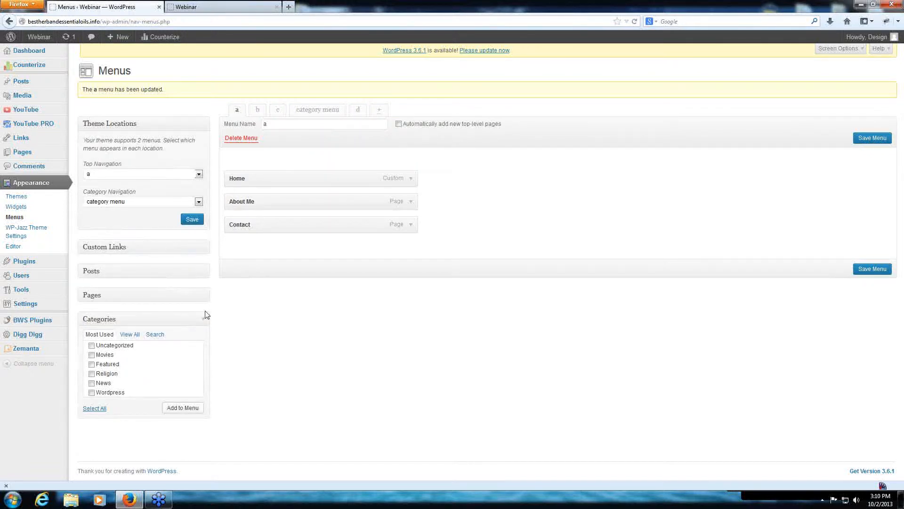
left_click(190, 301)
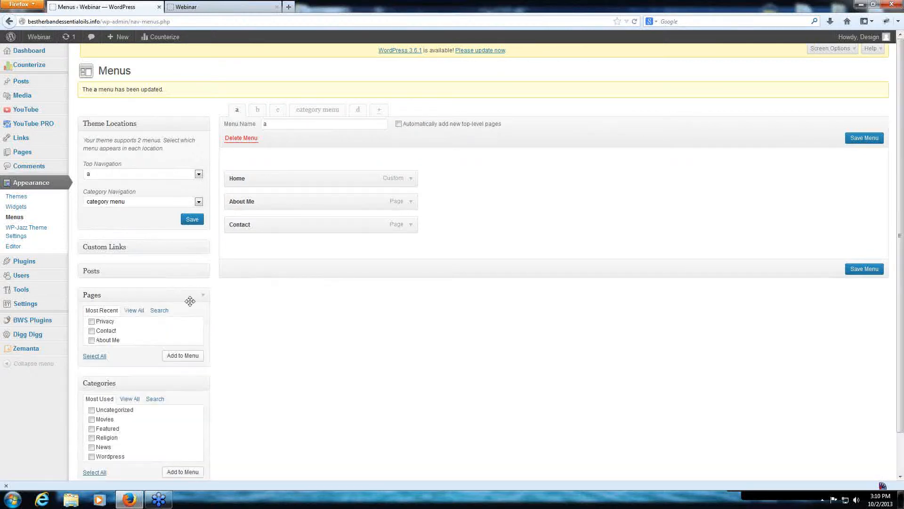
left_click(203, 273)
left_click(92, 335)
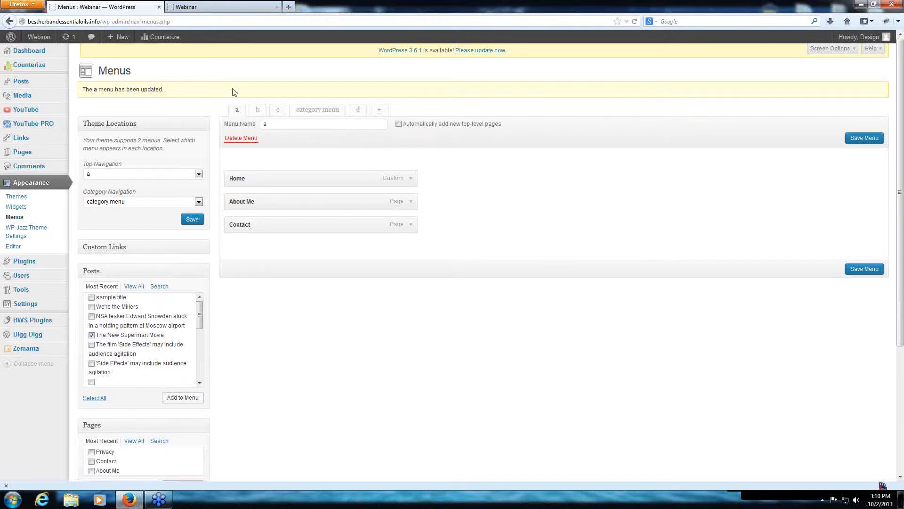
left_click(318, 109)
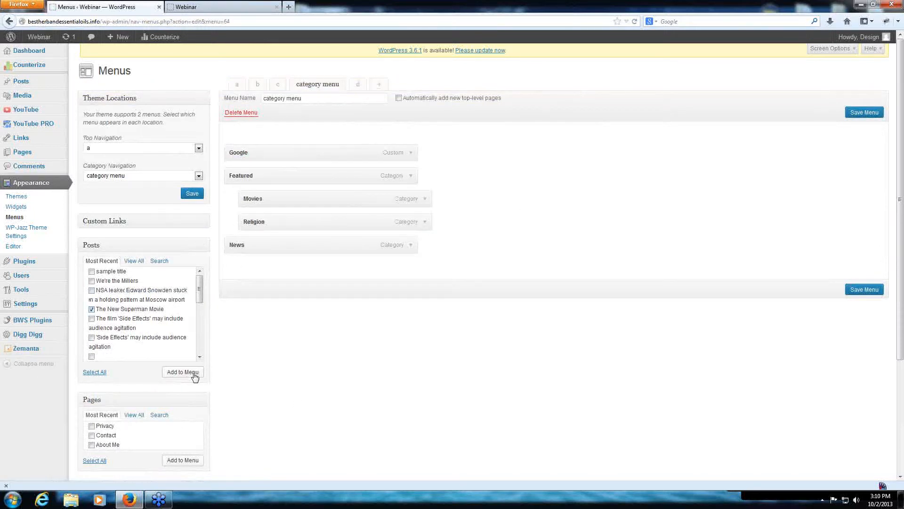
left_click(185, 376)
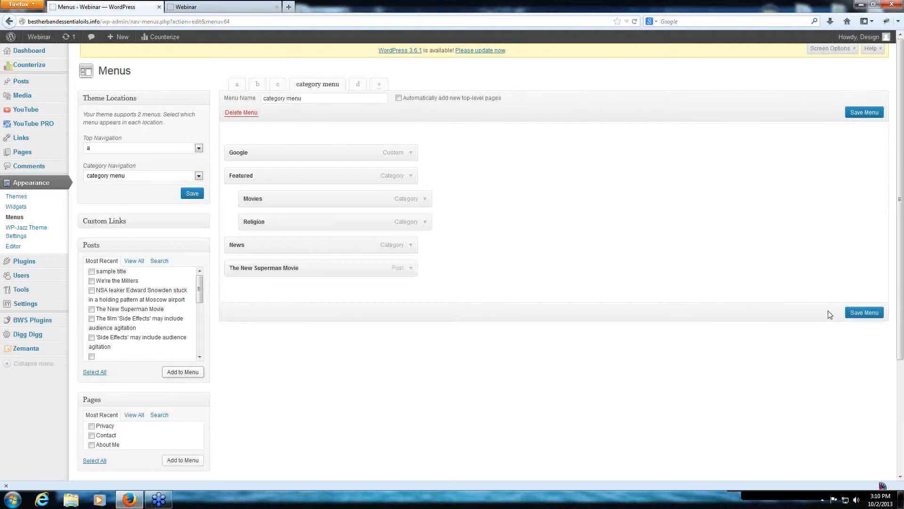
left_click_drag(256, 267, 308, 218)
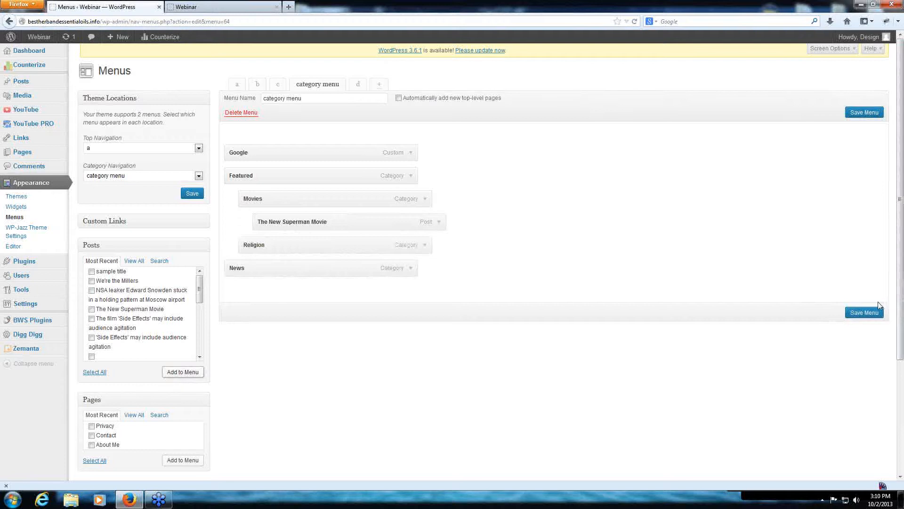
left_click(865, 312)
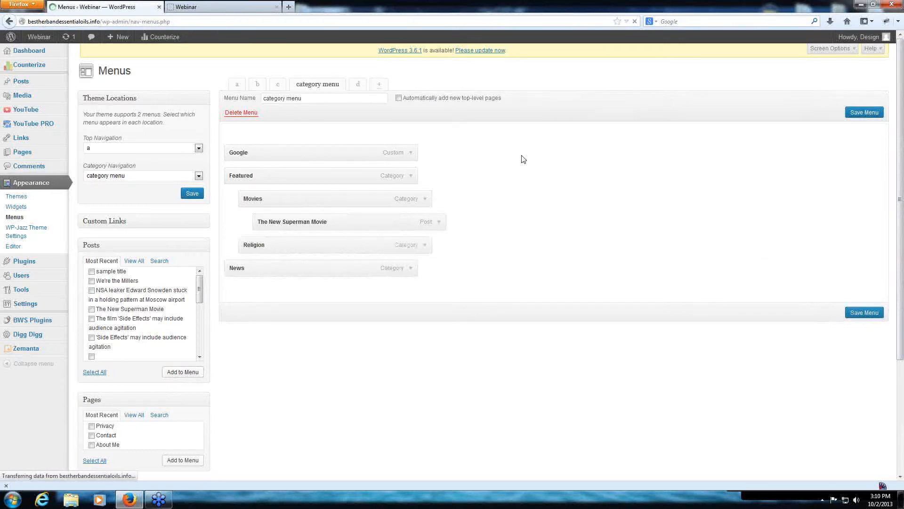
Reload the live site, test The New Superman Movie link nested under Featured and Movies, and return to the home page
left_click(266, 7)
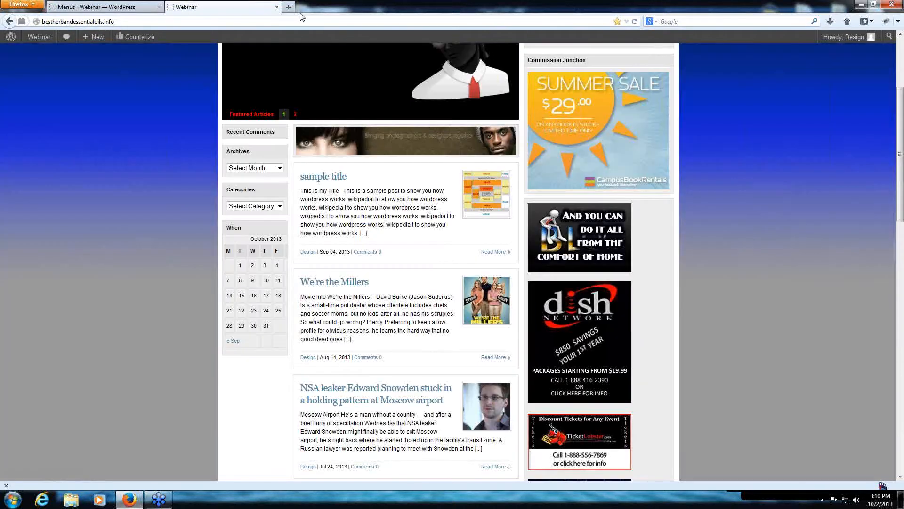
left_click(637, 23)
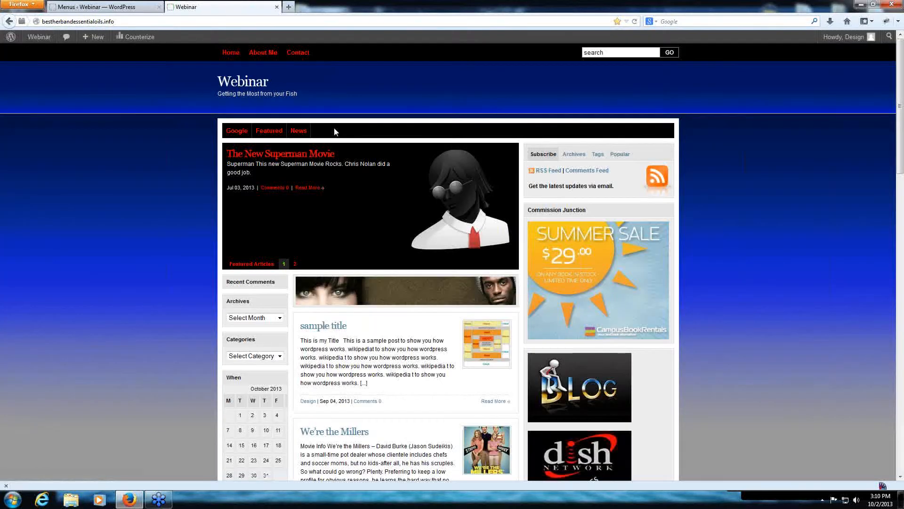
mouse_move(274, 143)
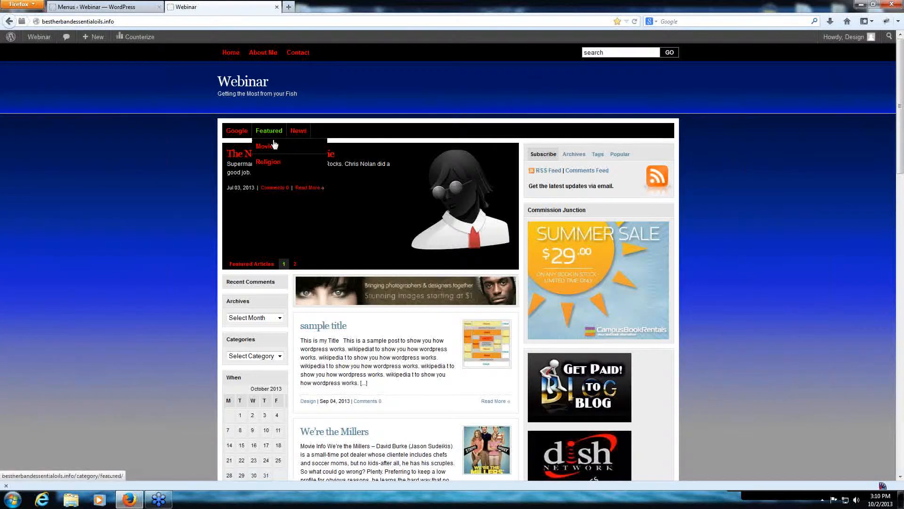
left_click(389, 163)
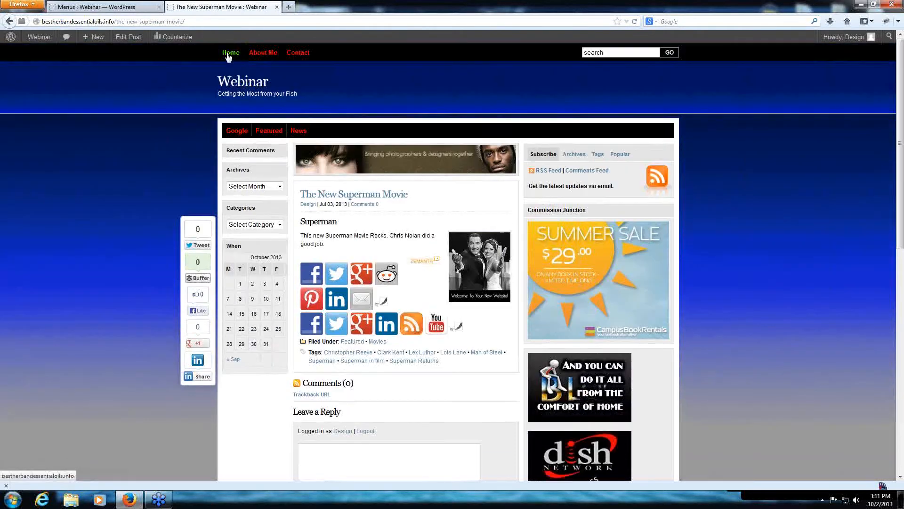
left_click(229, 53)
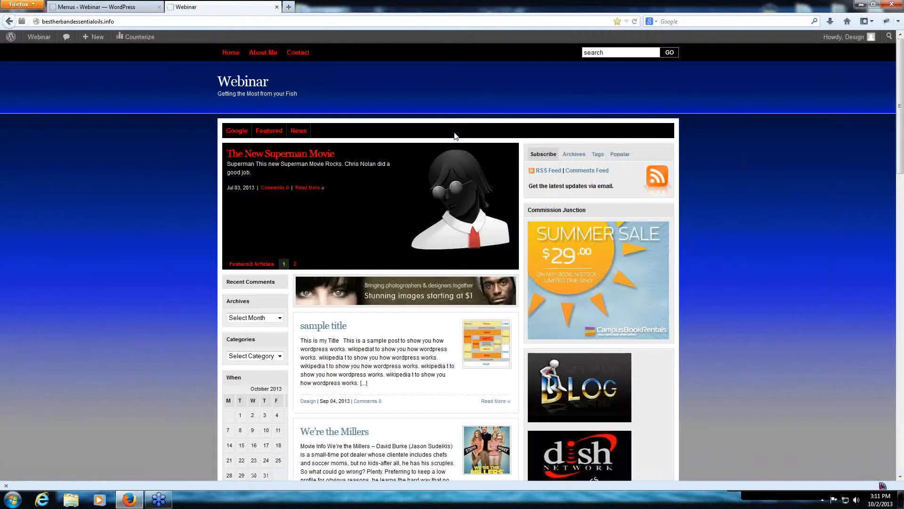
scroll(422, 55, "down", 10)
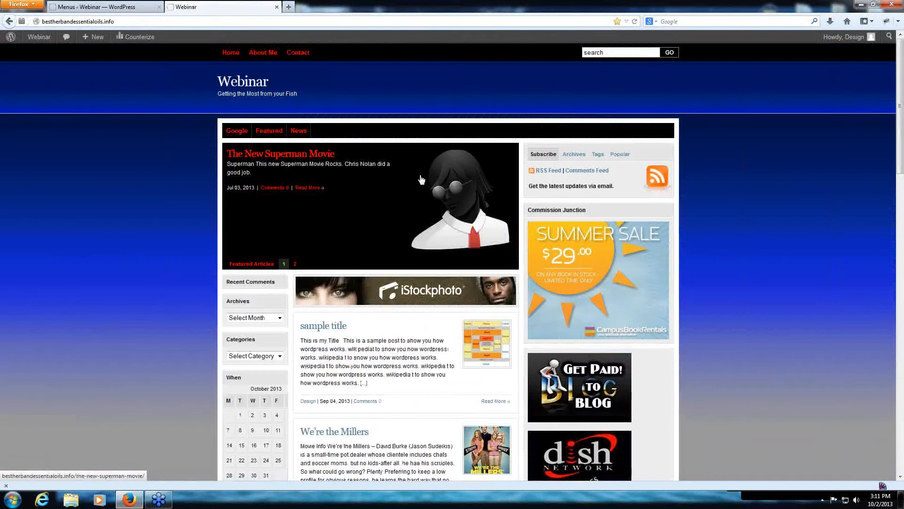
On the Menus page, move The New Superman Movie out one level to sit directly under Featured
left_click(103, 7)
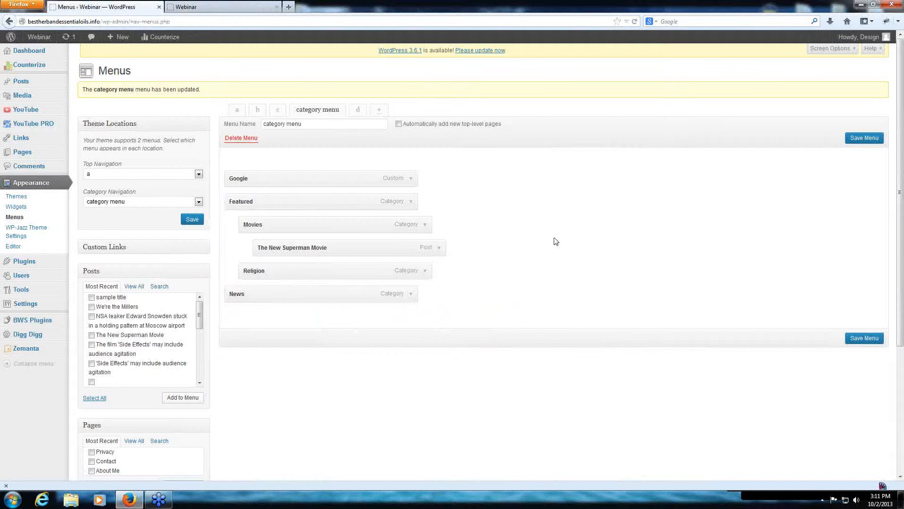
mouse_move(282, 253)
left_mouse_down()
mouse_move(260, 258)
mouse_move(269, 247)
left_mouse_up()
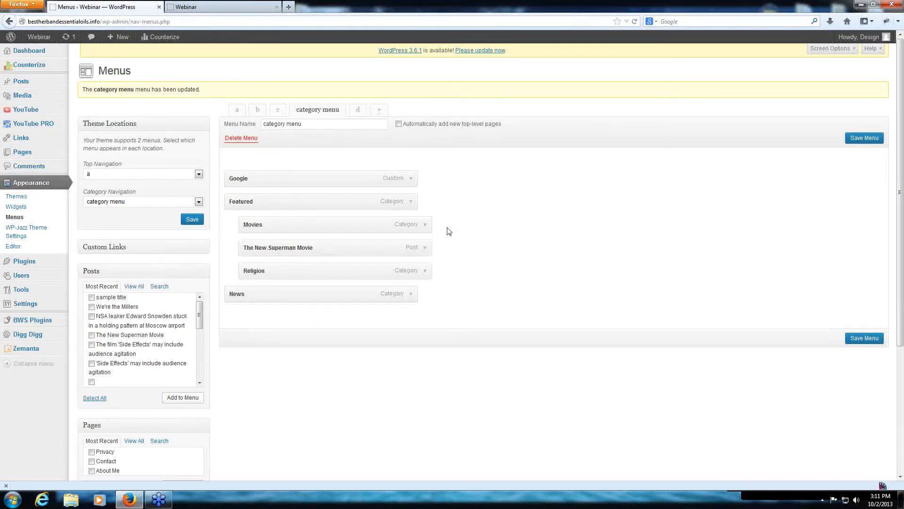
Examine the full lists of posts, pages and categories that can be added to the menu
scroll(464, 353, "down", 5)
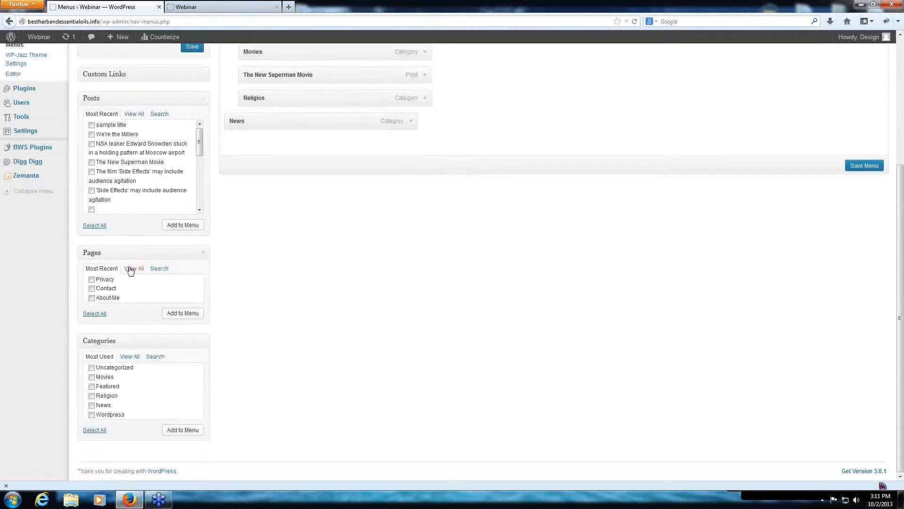
left_click_drag(200, 143, 209, 110)
left_click(134, 114)
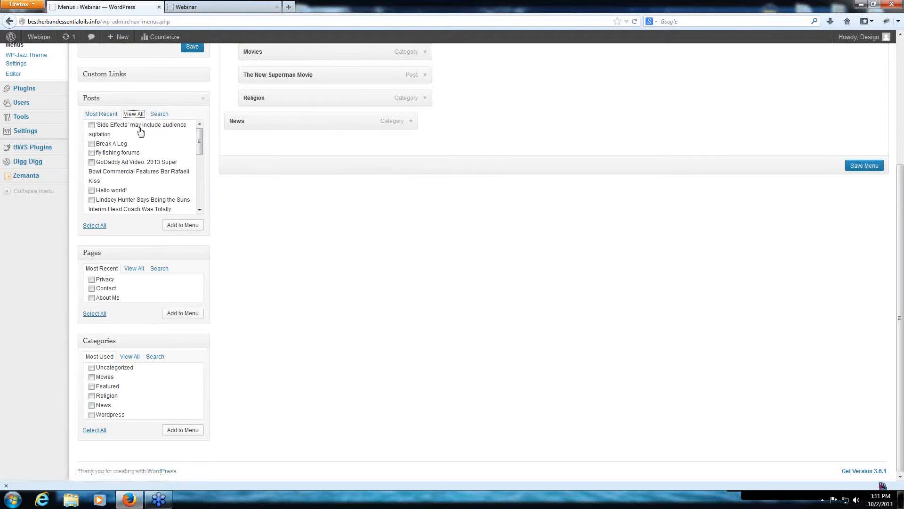
left_click(107, 116)
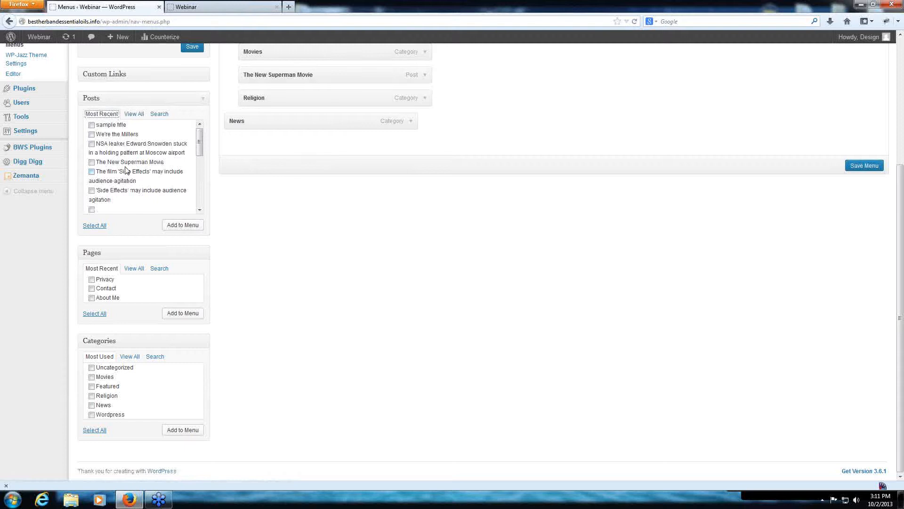
left_click(134, 114)
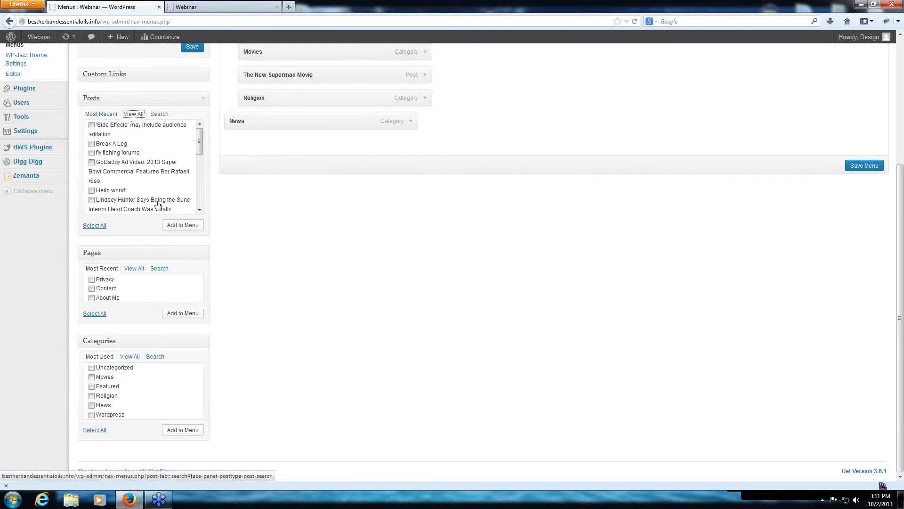
left_click(134, 268)
left_click(130, 366)
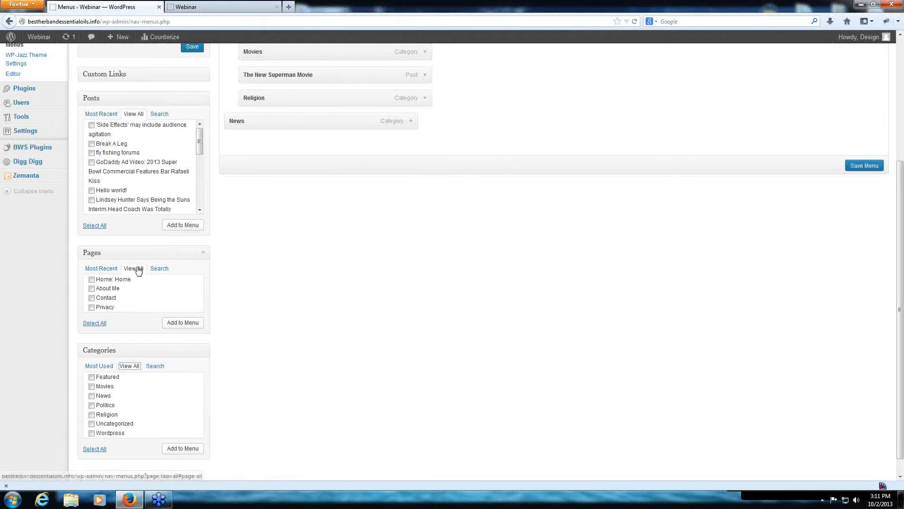
scroll(210, 191, "up", 5)
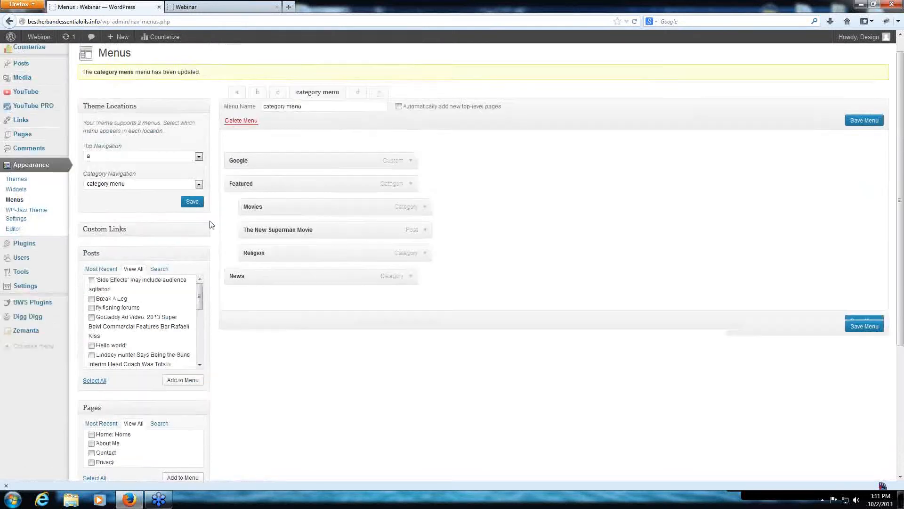
left_click_drag(199, 310, 214, 289)
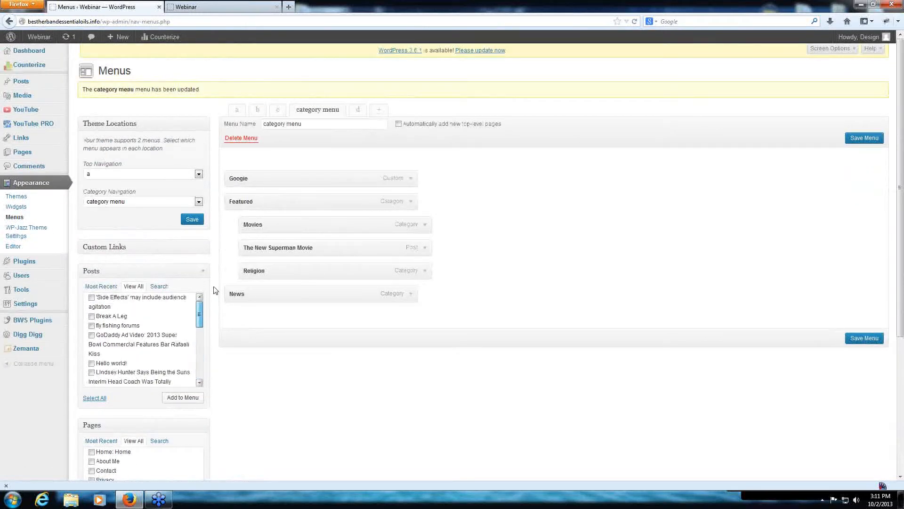
scroll(206, 375, "down", 5)
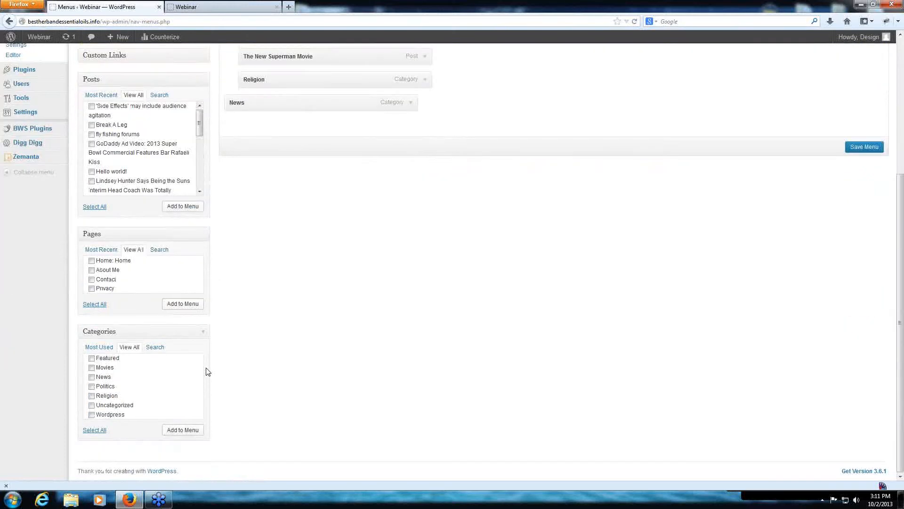
scroll(206, 372, "up", 5)
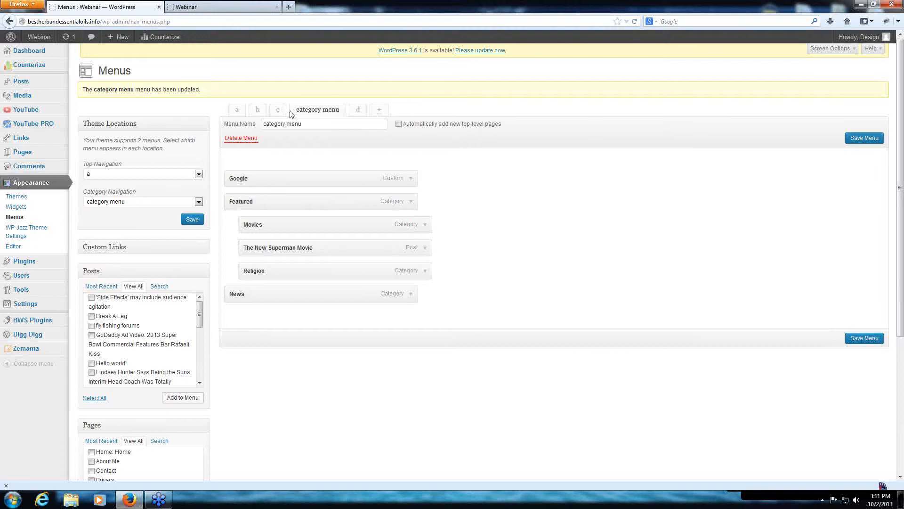
Open menu d and delete it permanently
left_click(366, 113)
left_click(430, 260)
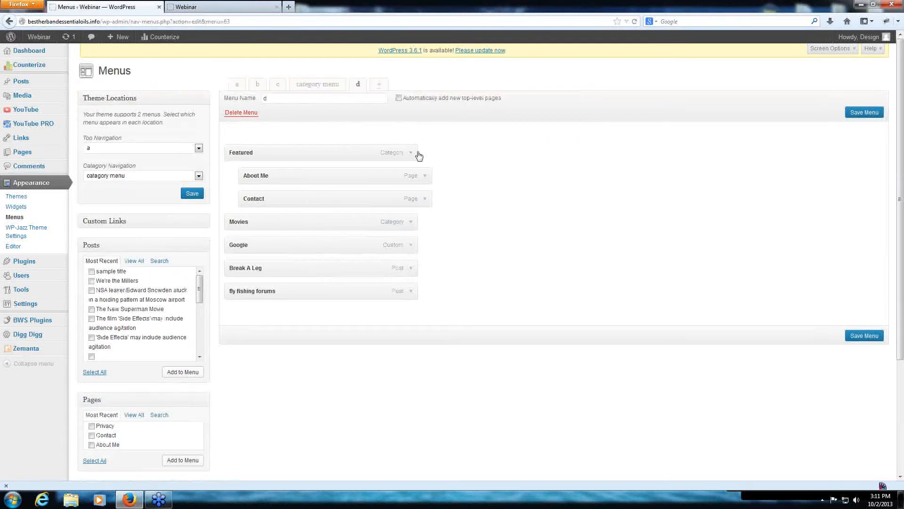
left_click(244, 113)
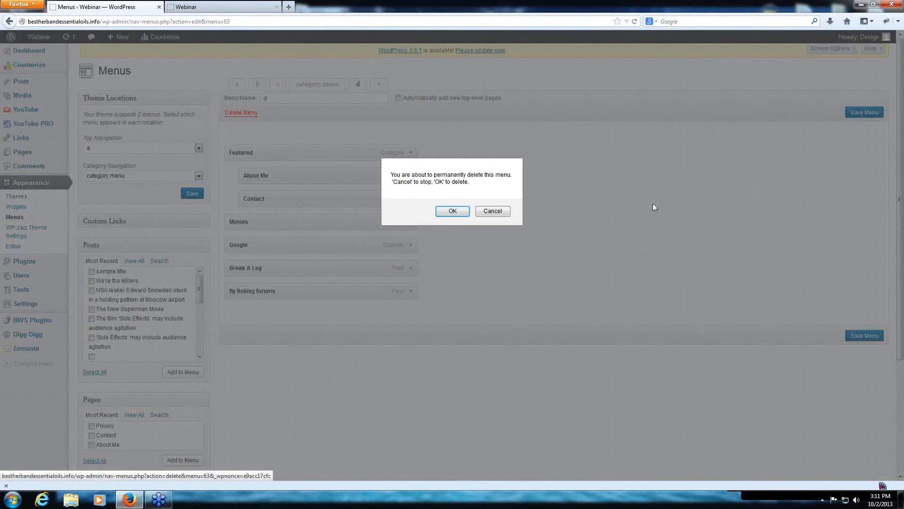
left_click(454, 213)
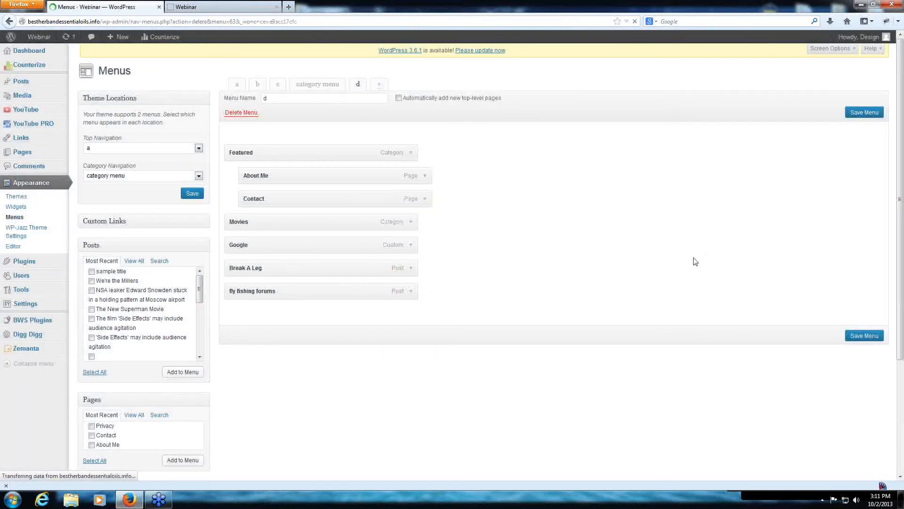
Open menu c and delete it permanently
left_click(278, 110)
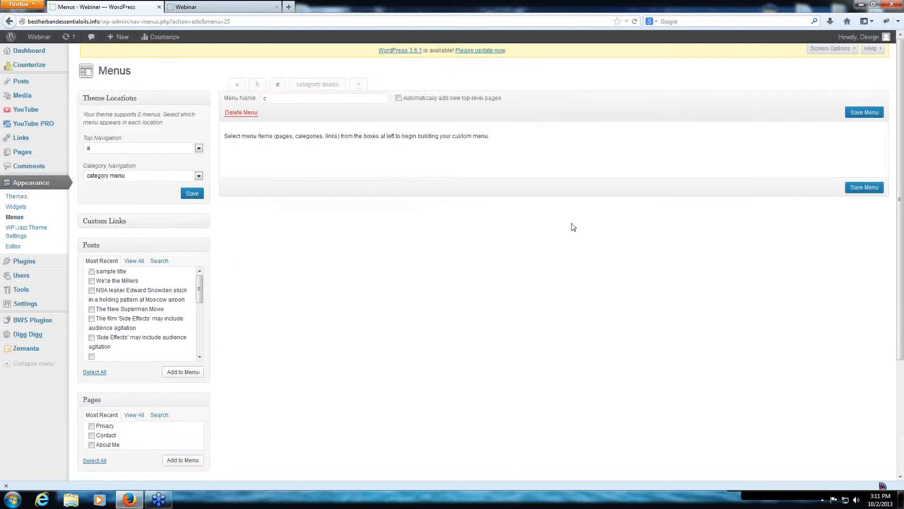
left_click(241, 113)
left_click(453, 211)
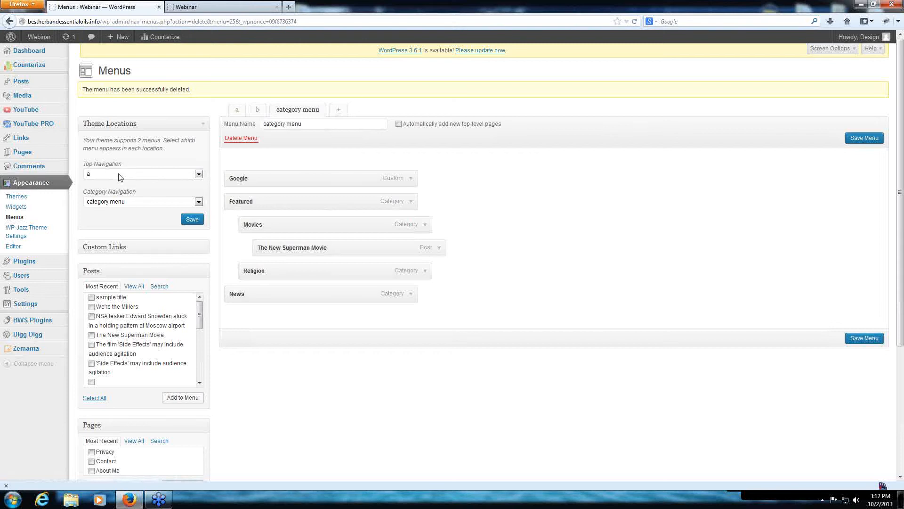
Open menu b, assign it to the Category Navigation location and save the theme locations
left_click(197, 173)
left_click(197, 172)
left_click(259, 111)
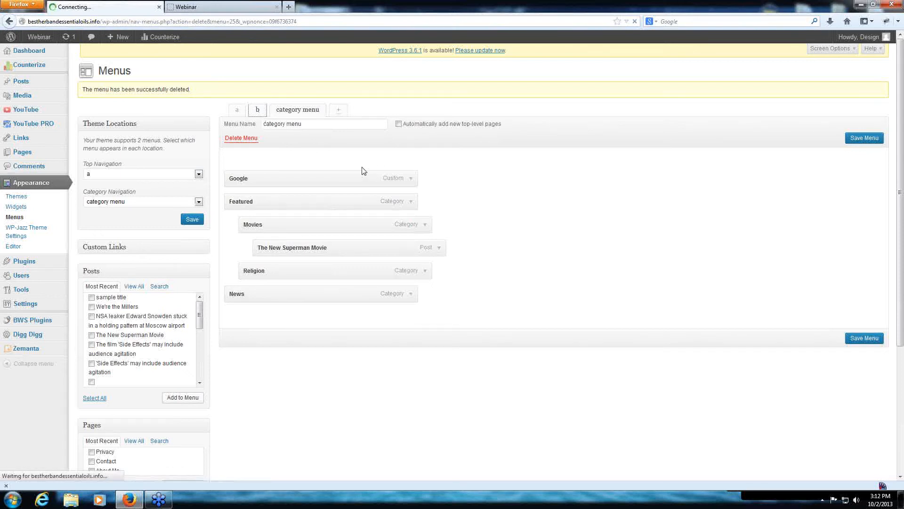
left_click(191, 176)
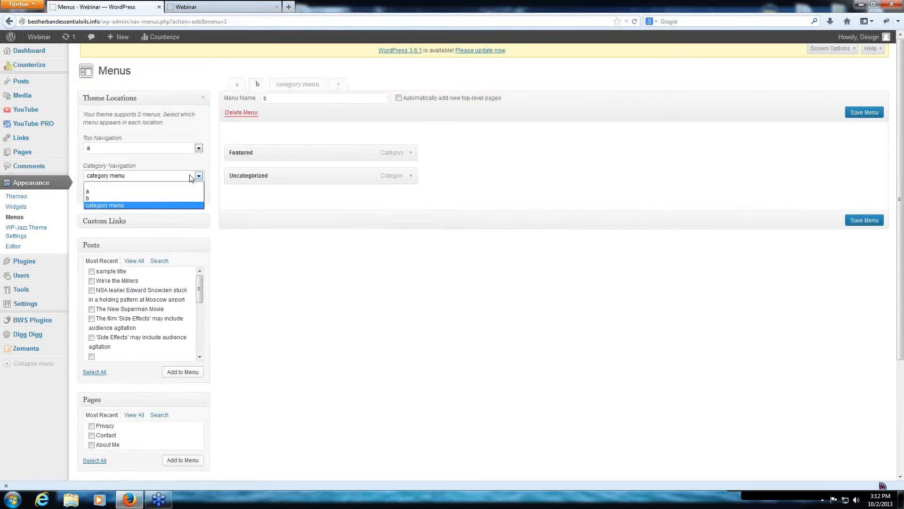
left_click(142, 197)
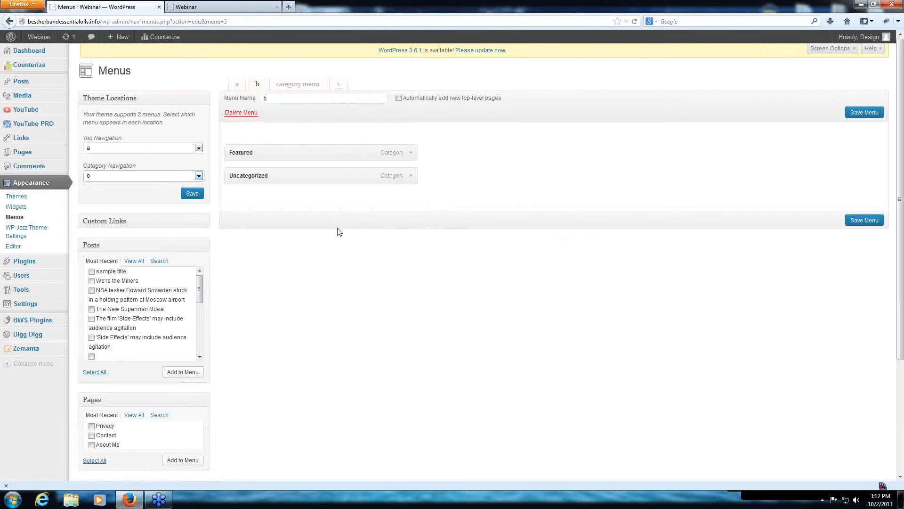
left_click(192, 194)
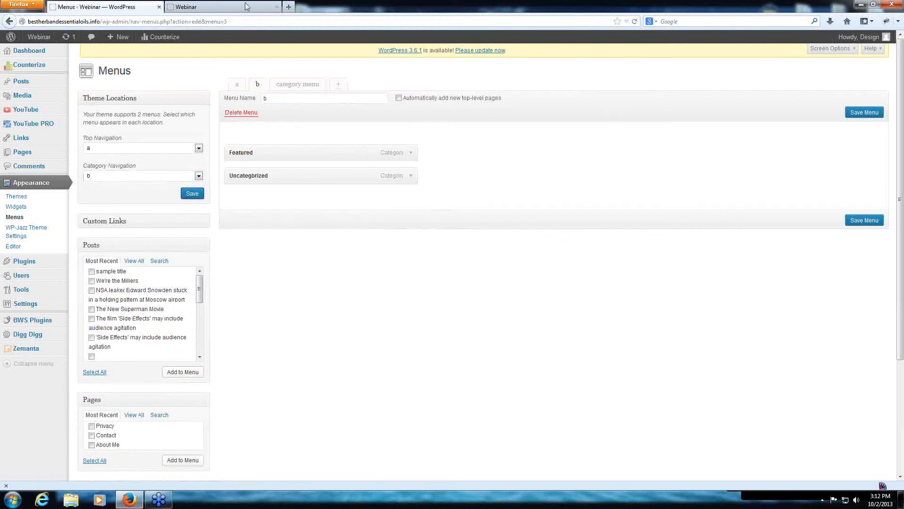
Reload the live site to check its category navigation, and return to the Menus page
left_click(217, 5)
left_click(634, 21)
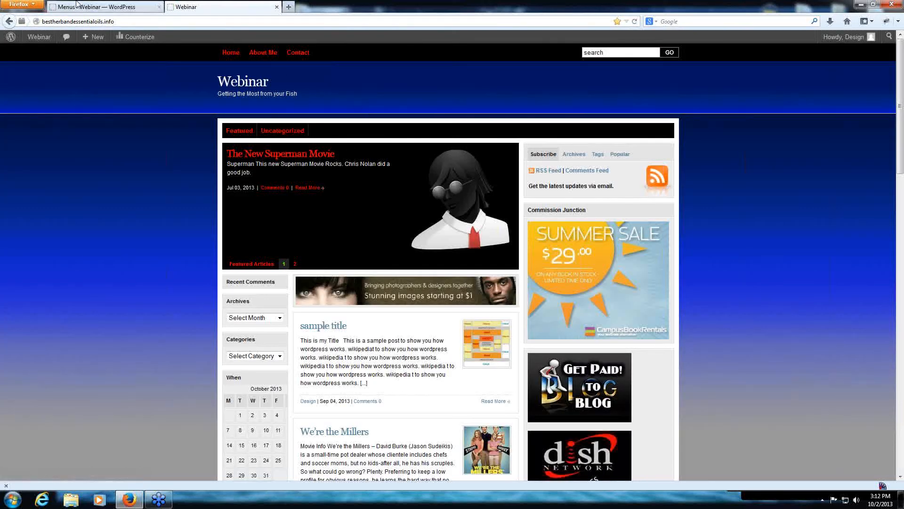
left_click(101, 5)
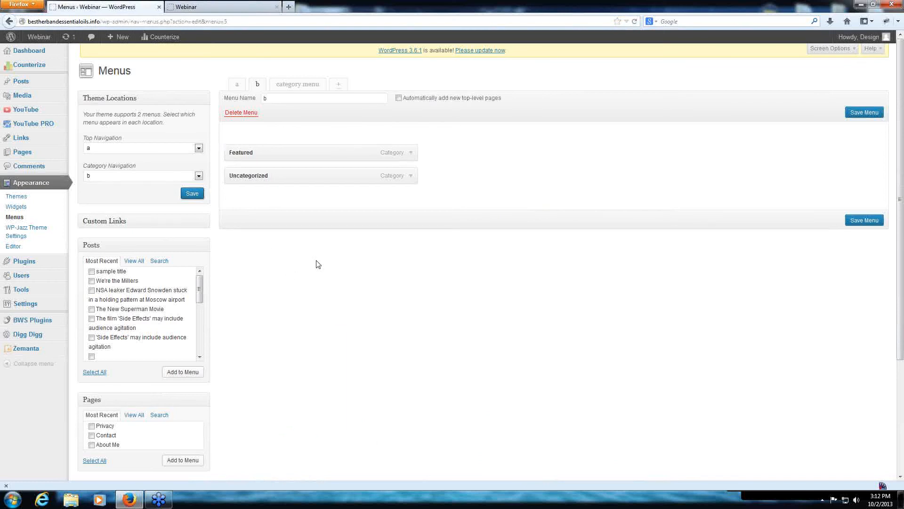